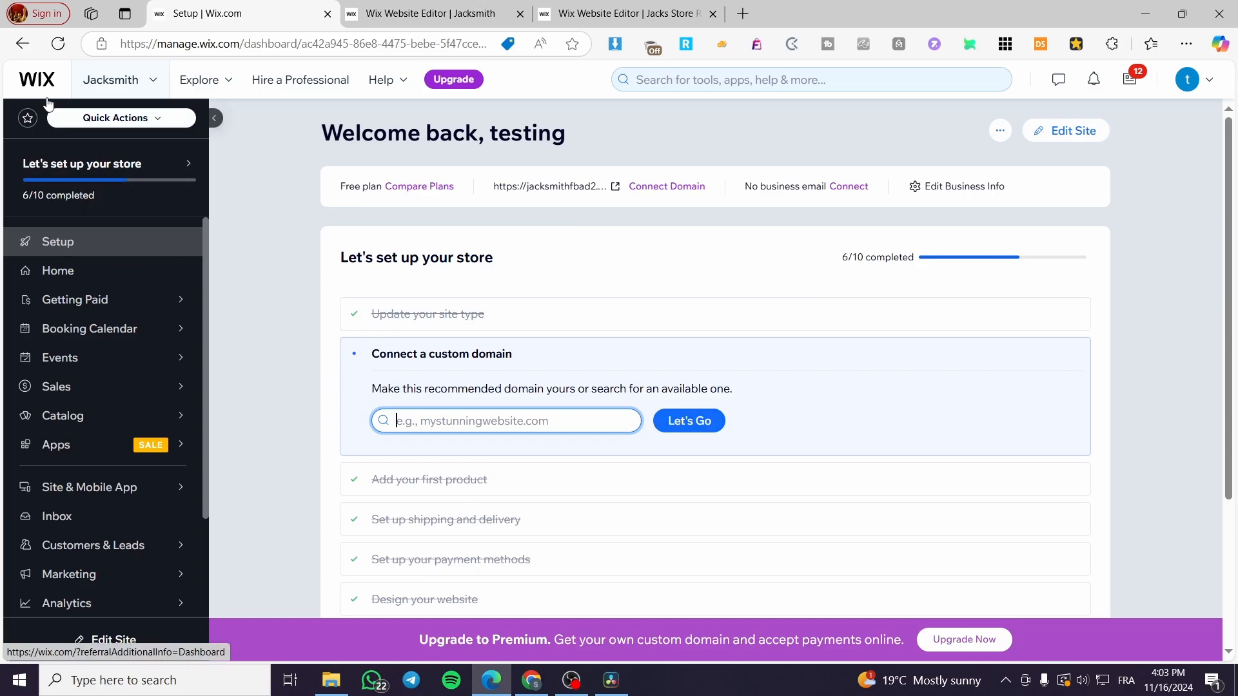
Open the Jacksmith site editor, switch to the Jacks Store Rental editor, and look over the upper part of its Home page
{"action": "left_click", "coordinate": [1096, 132]}
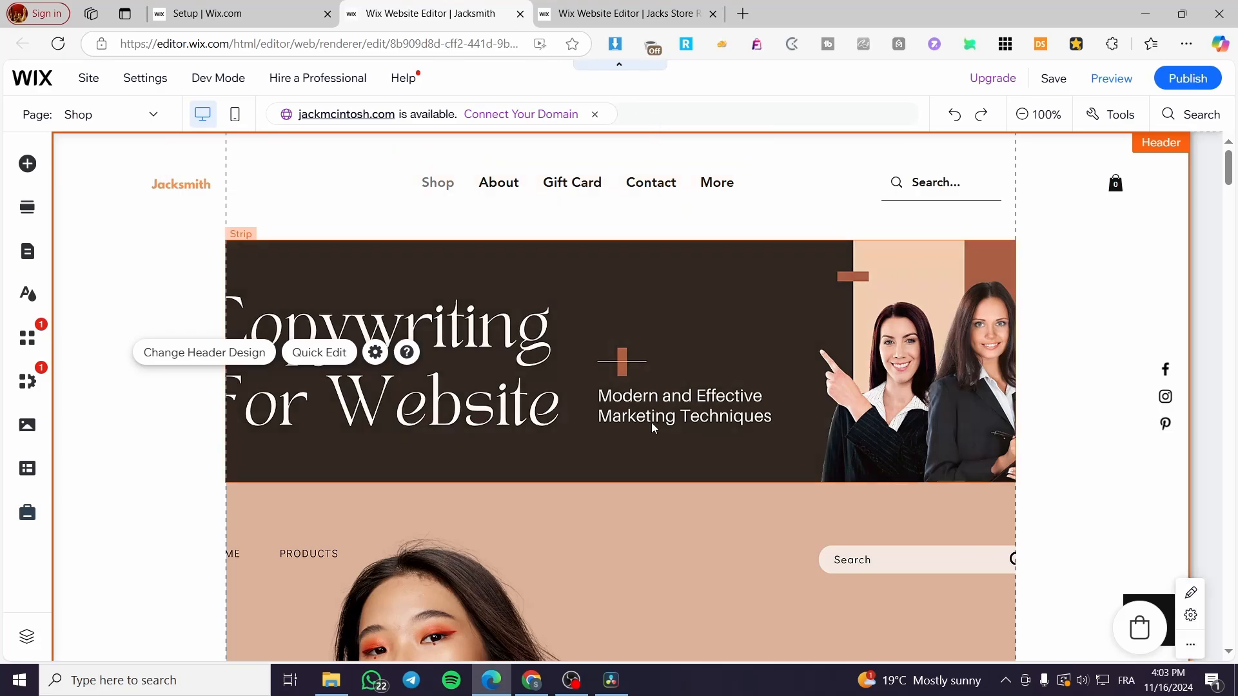
{"action": "left_click", "coordinate": [619, 14]}
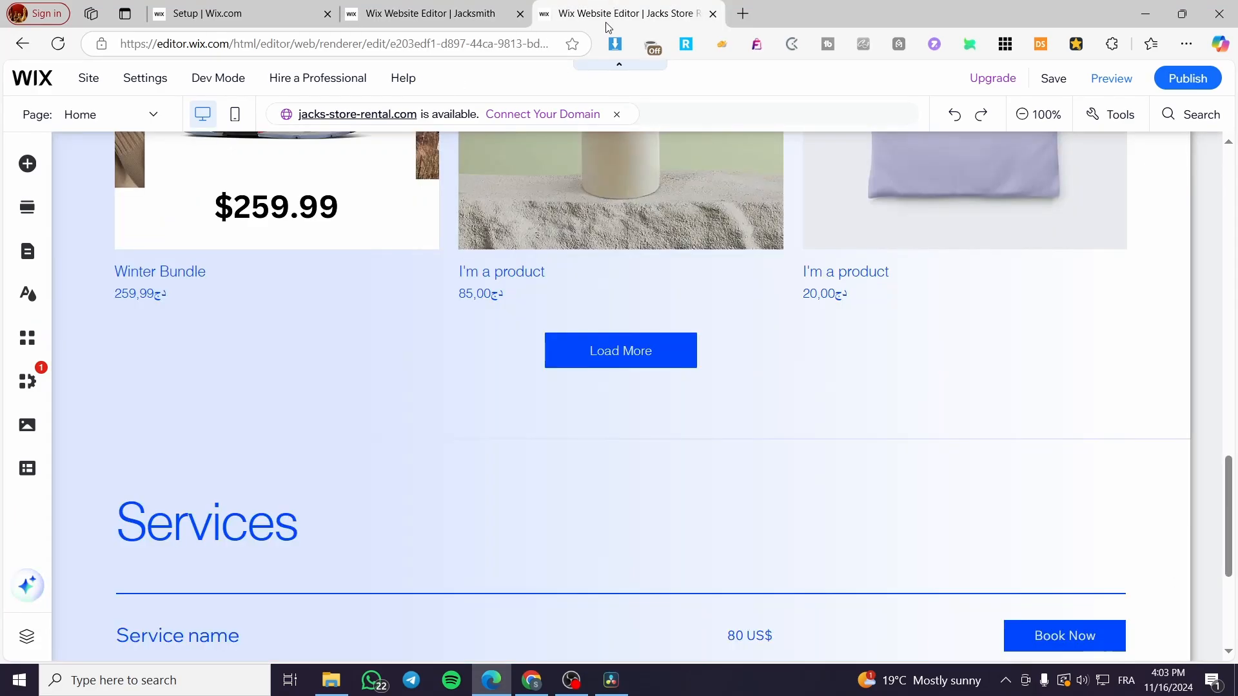
{"action": "scroll", "coordinate": [1075, 278], "scroll_direction": "up", "scroll_amount": 5}
{"action": "scroll", "coordinate": [1058, 274], "scroll_direction": "up", "scroll_amount": 8}
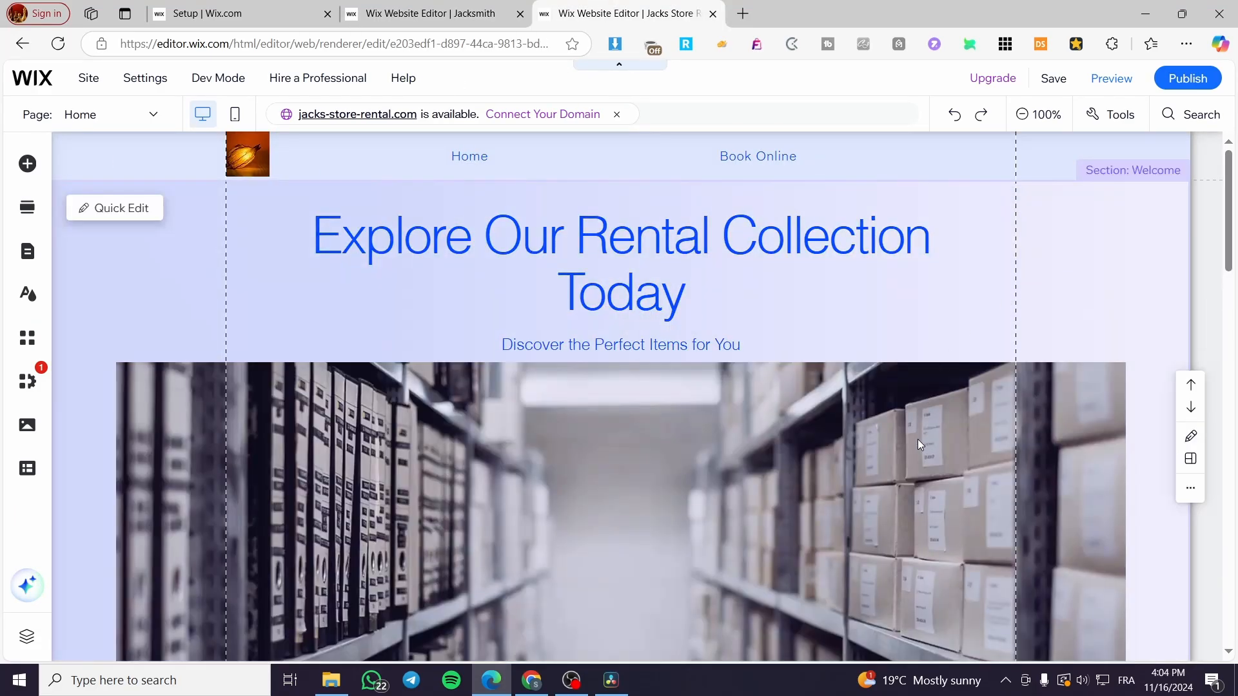
{"action": "scroll", "coordinate": [877, 446], "scroll_direction": "down", "scroll_amount": 3}
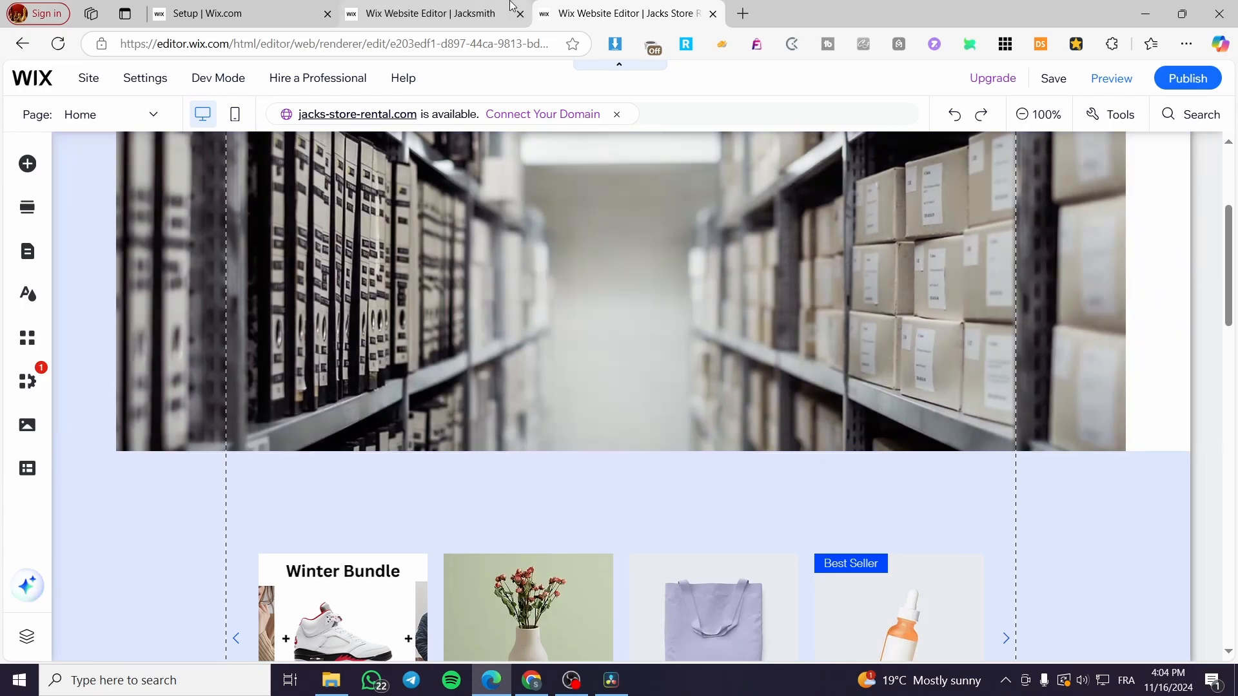
{"action": "left_click", "coordinate": [507, 6]}
{"action": "left_click", "coordinate": [664, 17]}
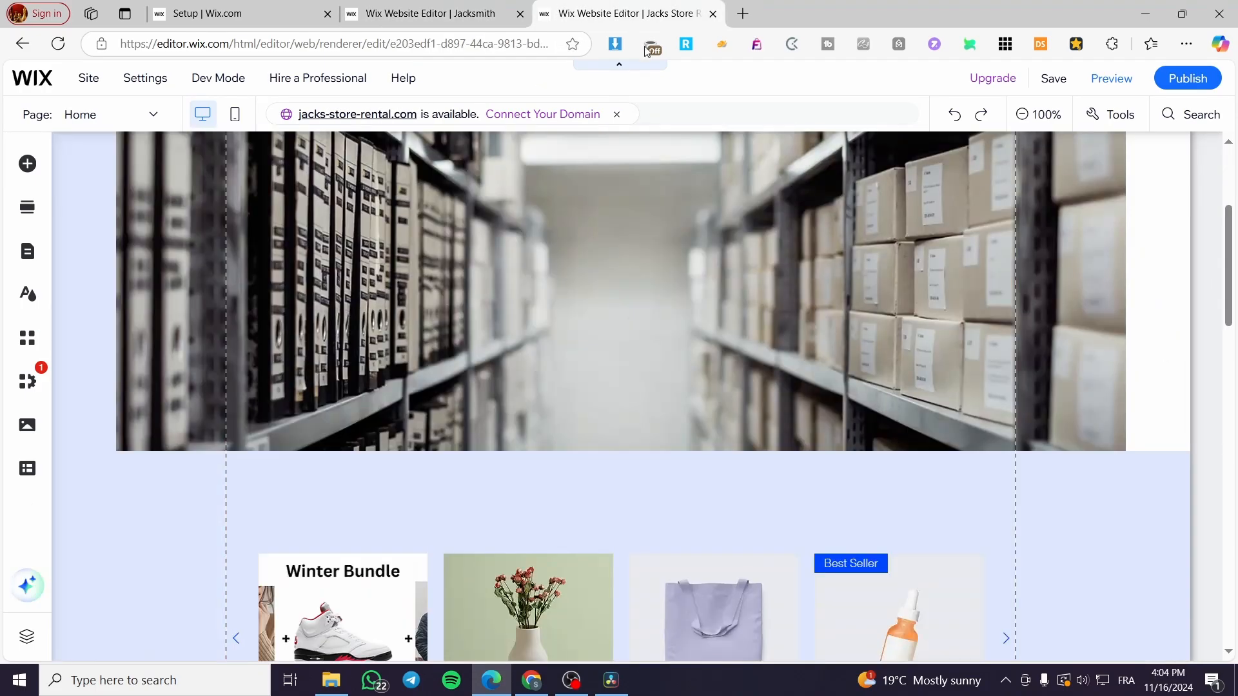
{"action": "scroll", "coordinate": [1100, 408], "scroll_direction": "up", "scroll_amount": 4}
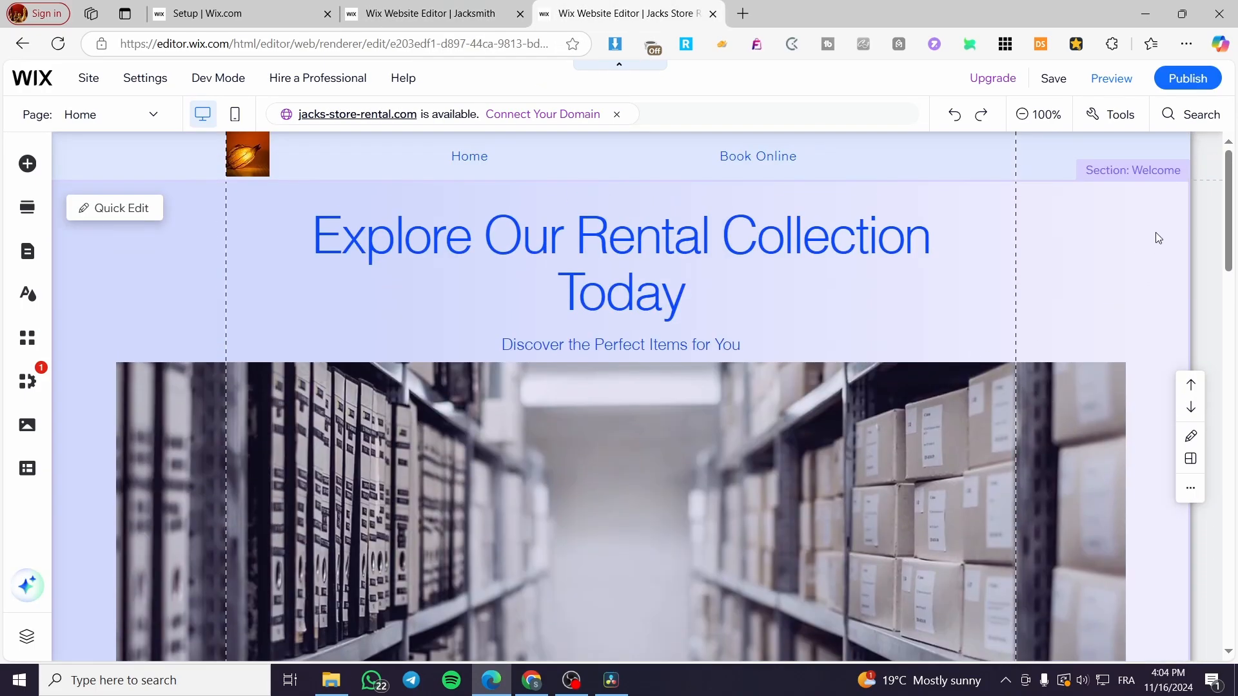
Inspect the Welcome section and its image strip, and look through the product sections below on the Home page
{"action": "left_click", "coordinate": [1158, 237]}
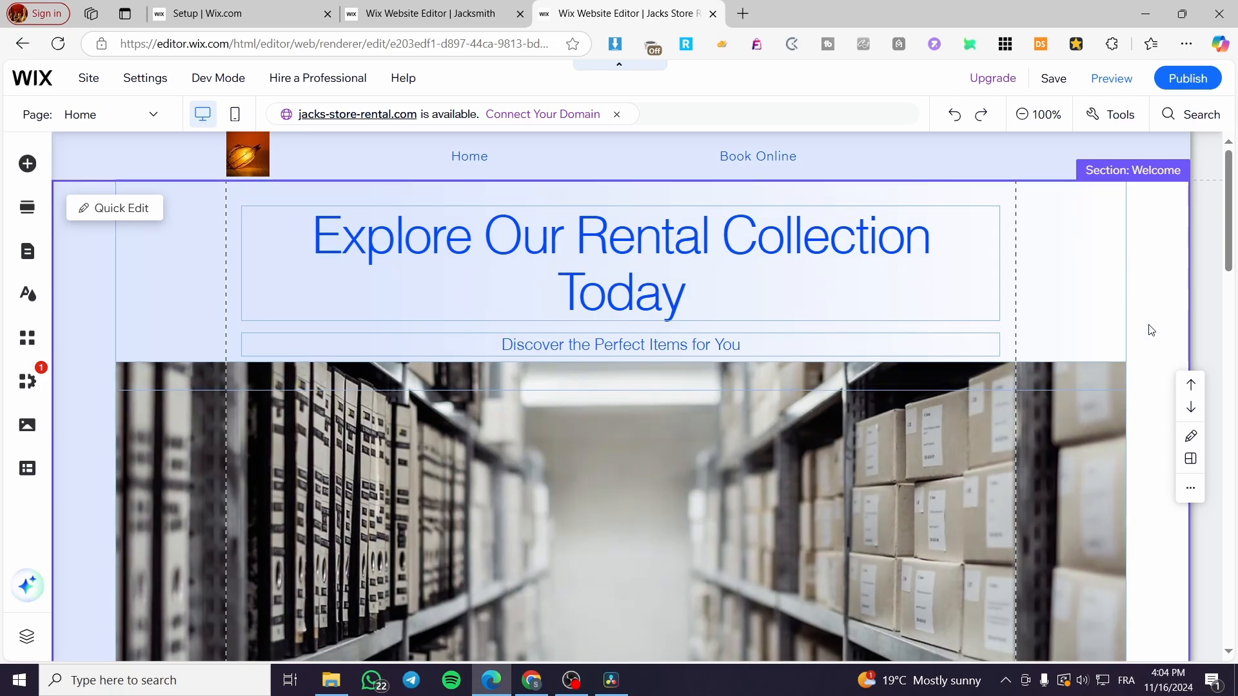
{"action": "left_click", "coordinate": [1128, 337]}
{"action": "left_click", "coordinate": [1125, 371]}
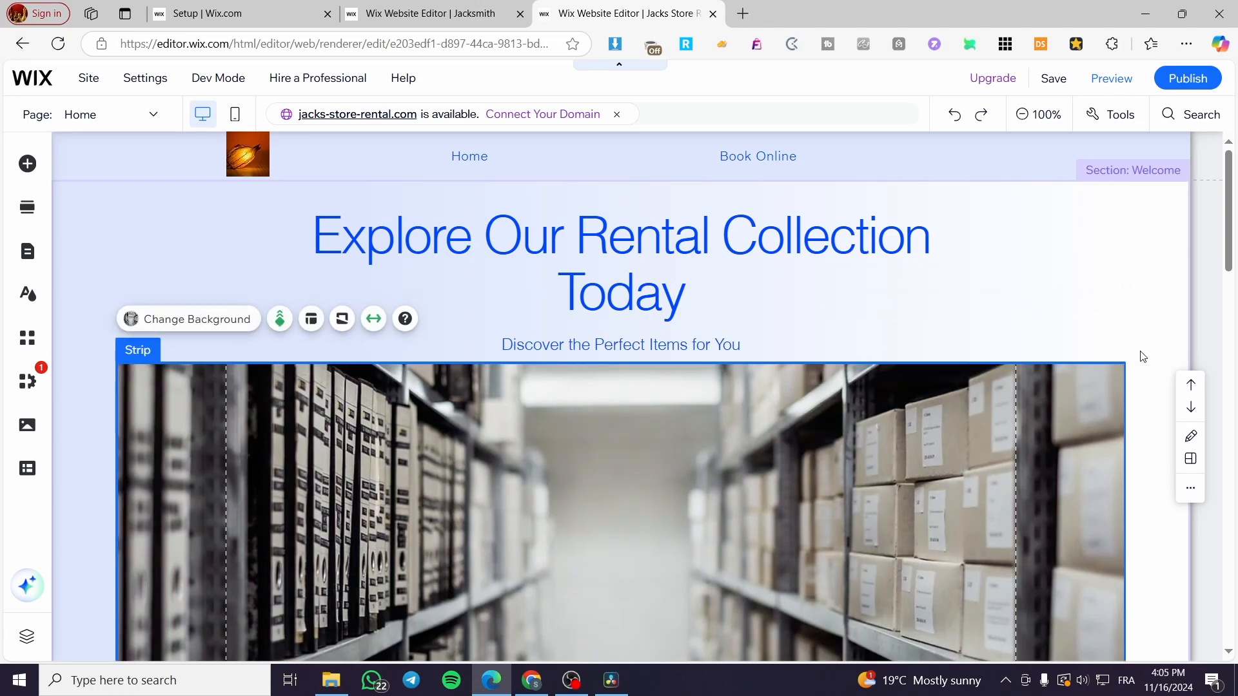
{"action": "left_click", "coordinate": [1141, 377]}
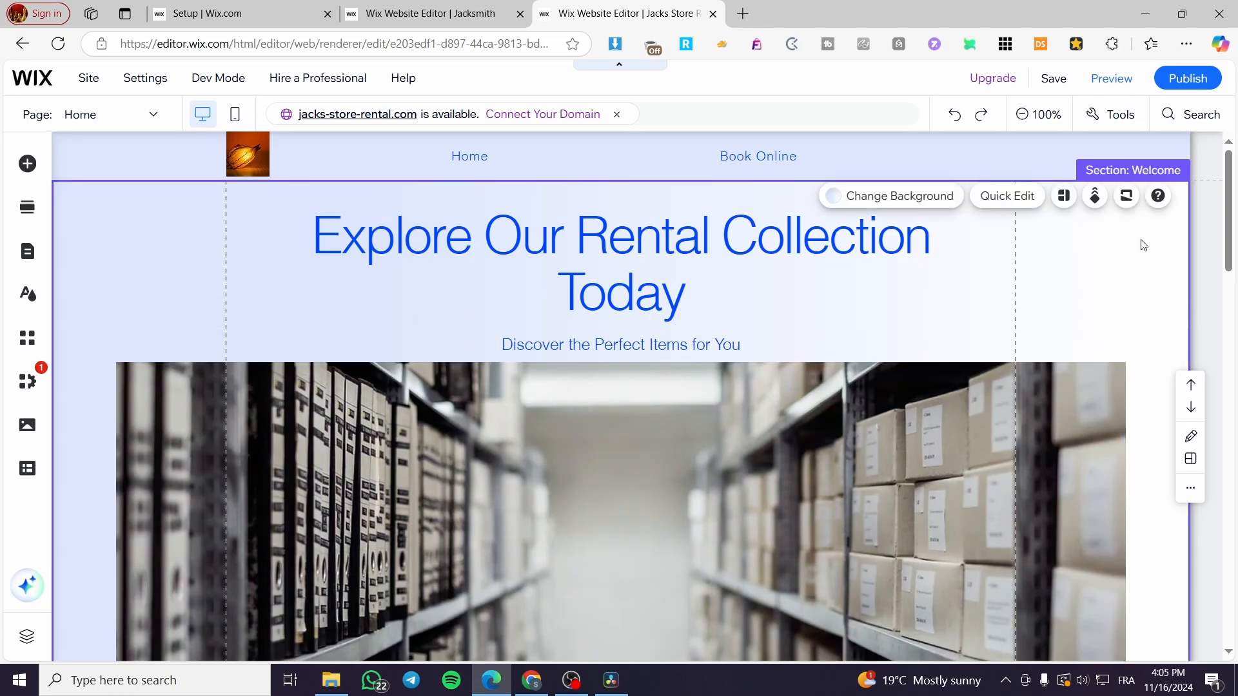
{"action": "scroll", "coordinate": [1134, 426], "scroll_direction": "down", "scroll_amount": 5}
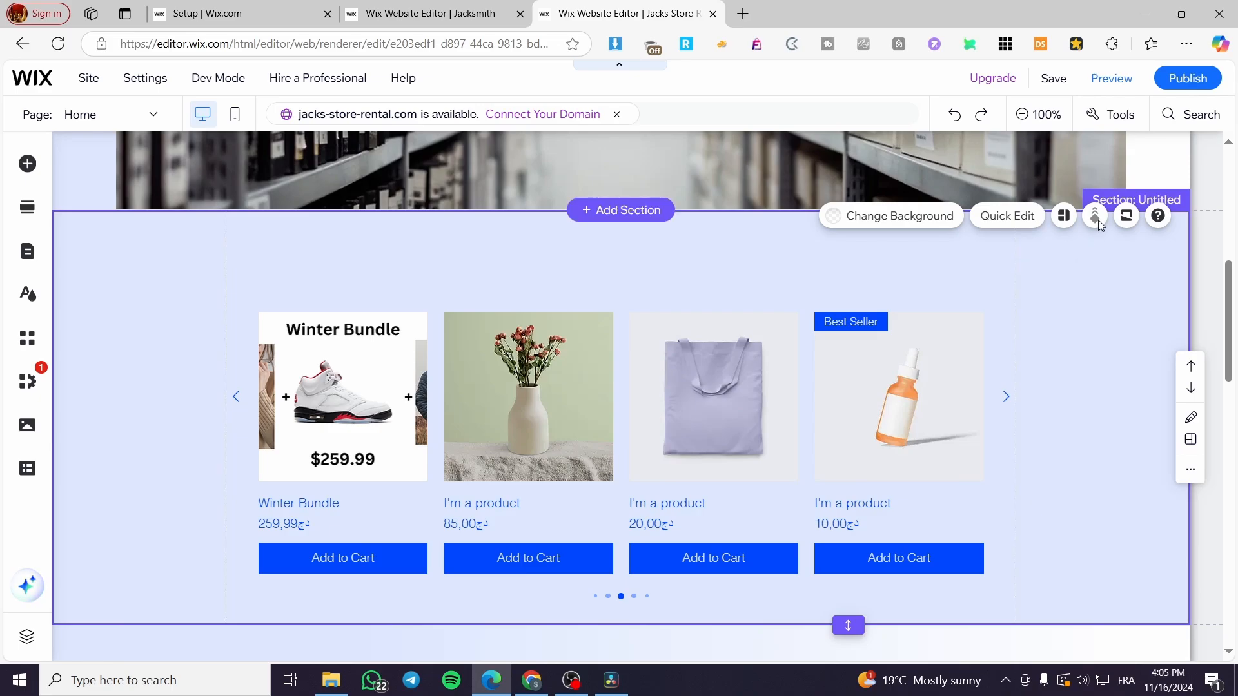
{"action": "scroll", "coordinate": [1040, 455], "scroll_direction": "down", "scroll_amount": 5}
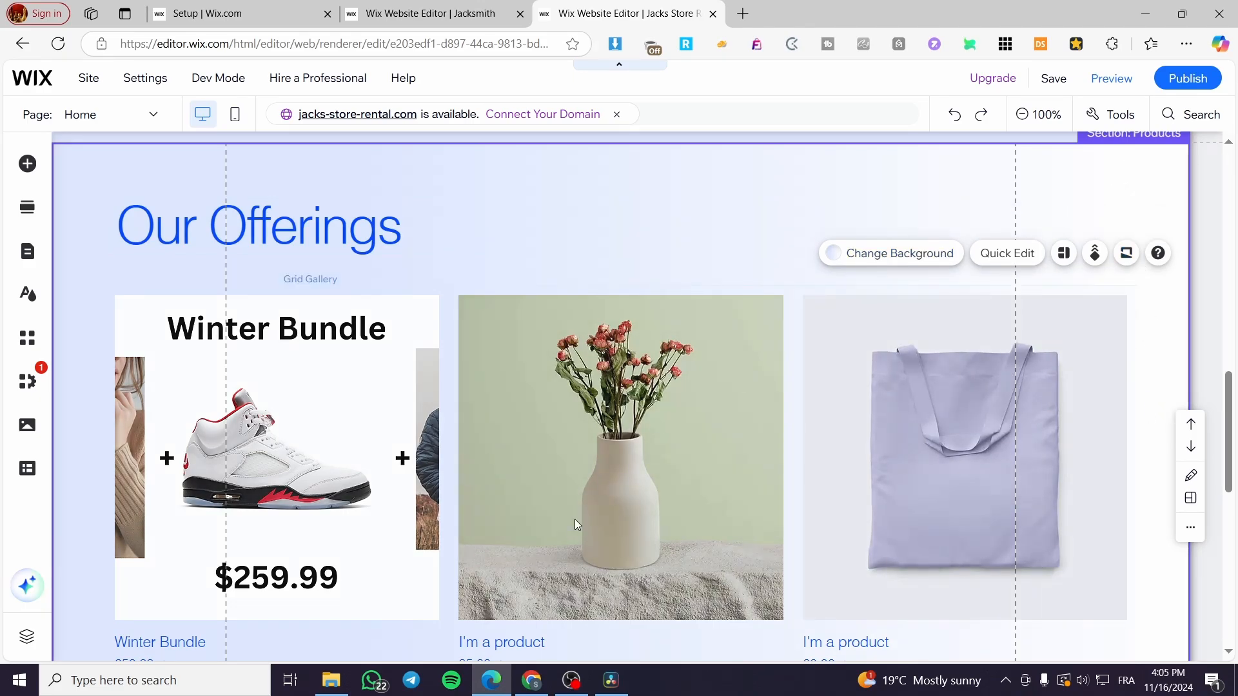
{"action": "scroll", "coordinate": [577, 513], "scroll_direction": "down", "scroll_amount": 5}
In the Jacksmith site editor, stretch the Fashion'X strip to Screen width with 67 px margins
{"action": "left_click", "coordinate": [431, 13]}
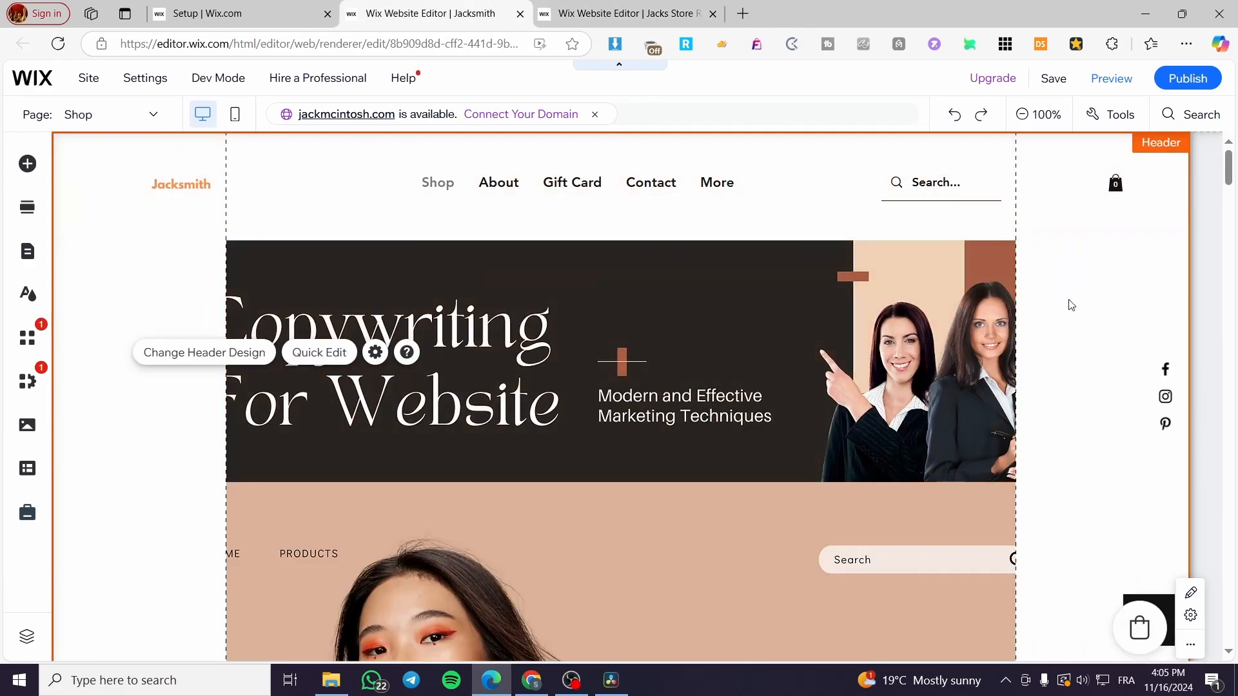
{"action": "left_click", "coordinate": [1045, 335]}
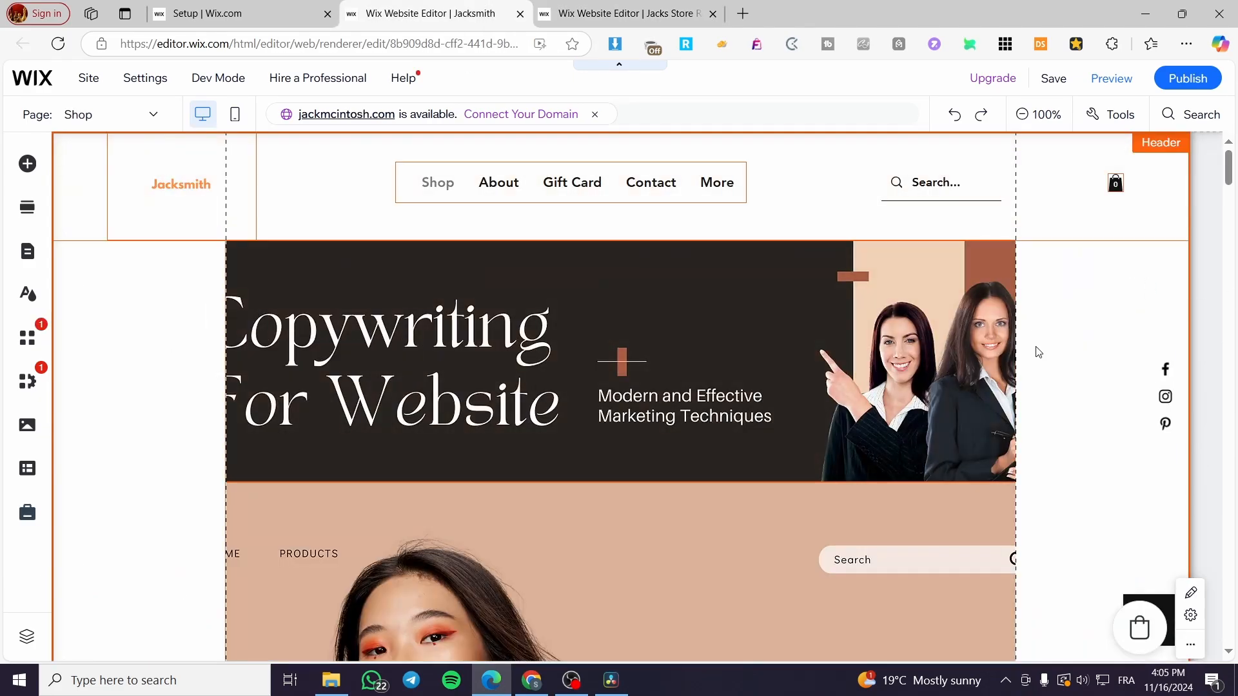
{"action": "left_click", "coordinate": [1023, 423]}
{"action": "left_click", "coordinate": [1001, 451]}
{"action": "left_click", "coordinate": [1147, 483]}
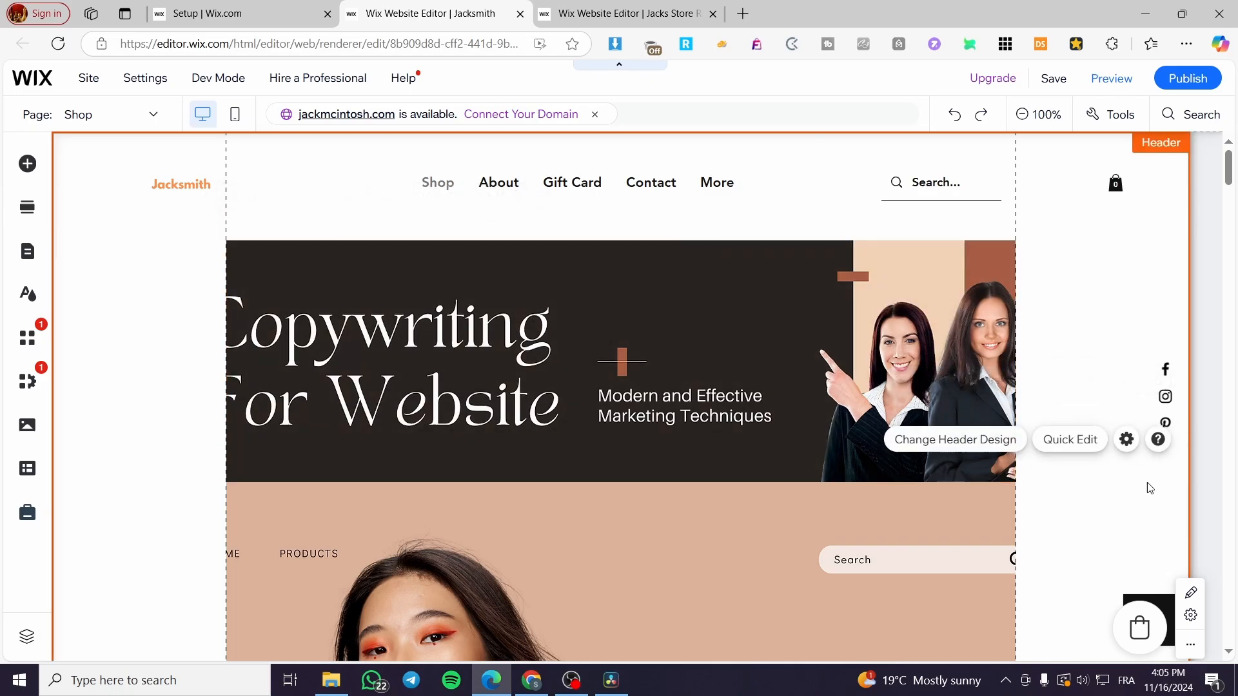
{"action": "left_click", "coordinate": [1003, 505]}
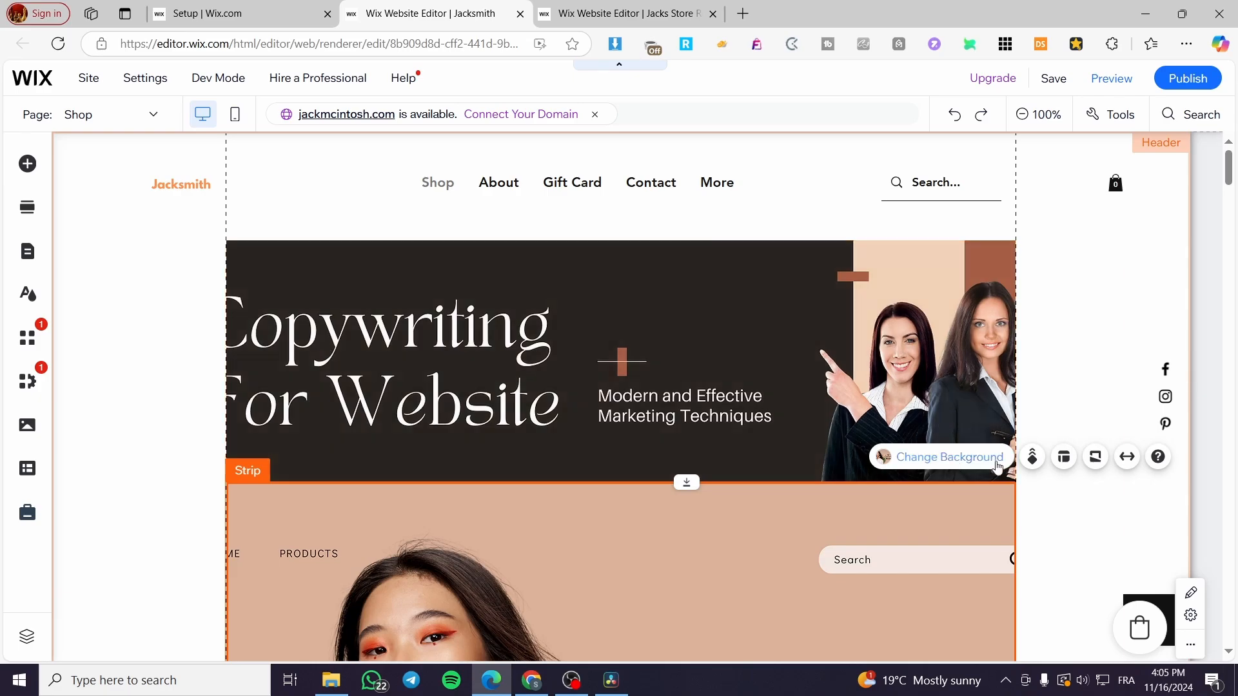
{"action": "left_click", "coordinate": [1128, 458]}
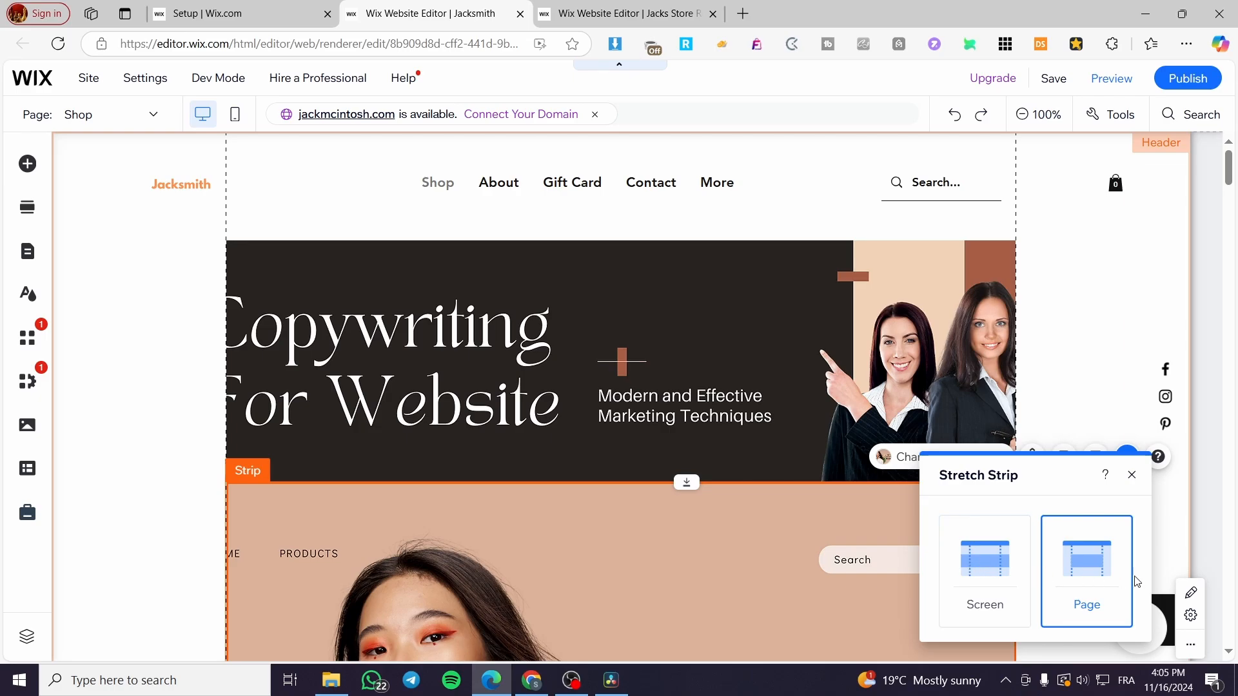
{"action": "left_click", "coordinate": [984, 569]}
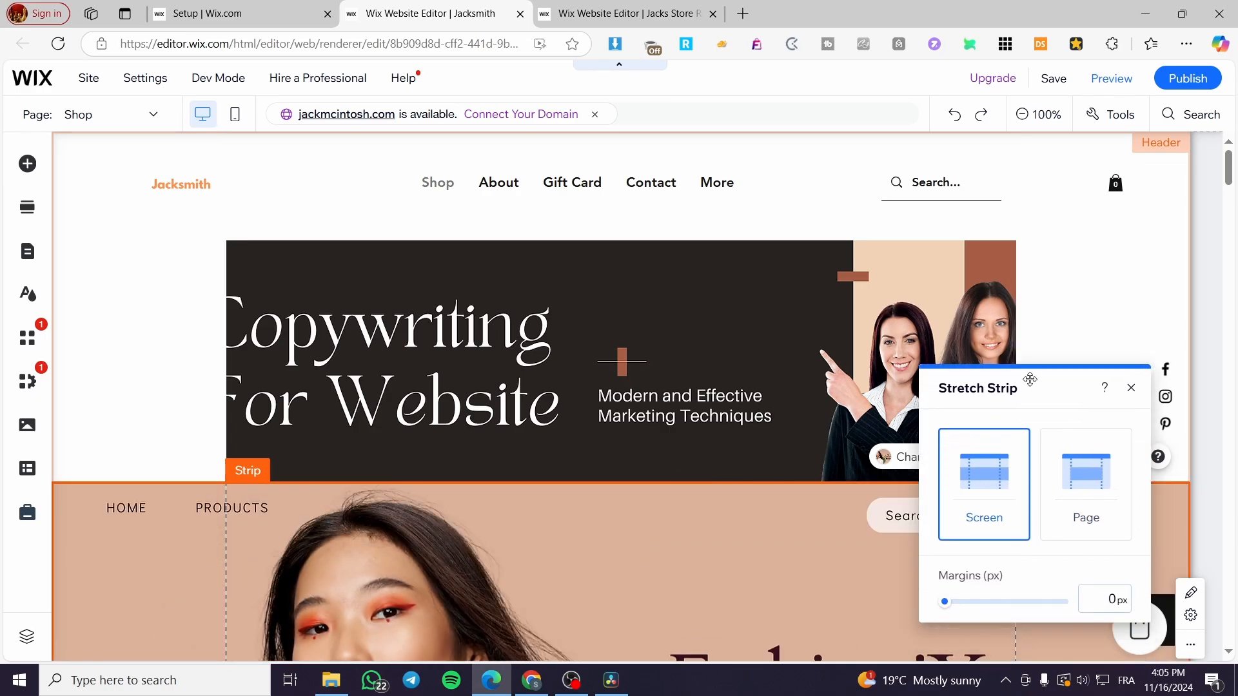
{"action": "left_click_drag", "start_coordinate": [936, 430], "coordinate": [978, 416]}
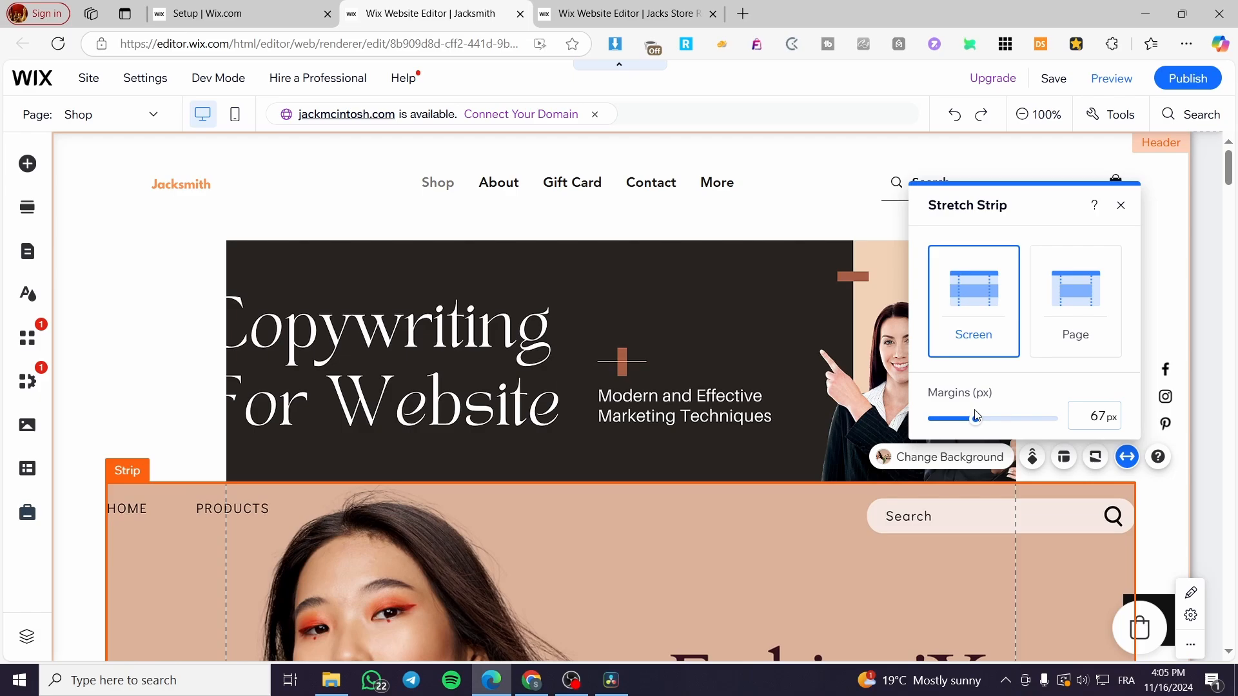
{"action": "left_click", "coordinate": [1120, 205]}
Stretch the "Copywriting For Website" banner strip to Screen width with 0 px margins
{"action": "scroll", "coordinate": [794, 570], "scroll_direction": "down", "scroll_amount": 3}
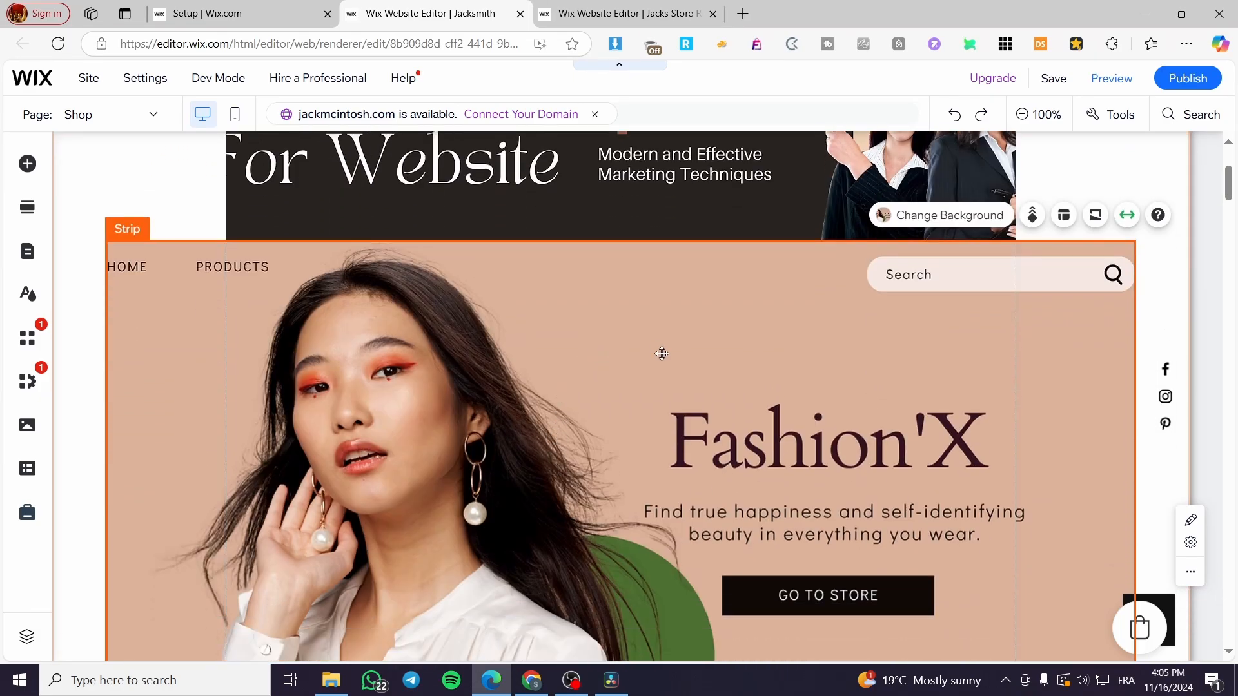
{"action": "scroll", "coordinate": [662, 354], "scroll_direction": "up", "scroll_amount": 3}
{"action": "left_click", "coordinate": [713, 343]}
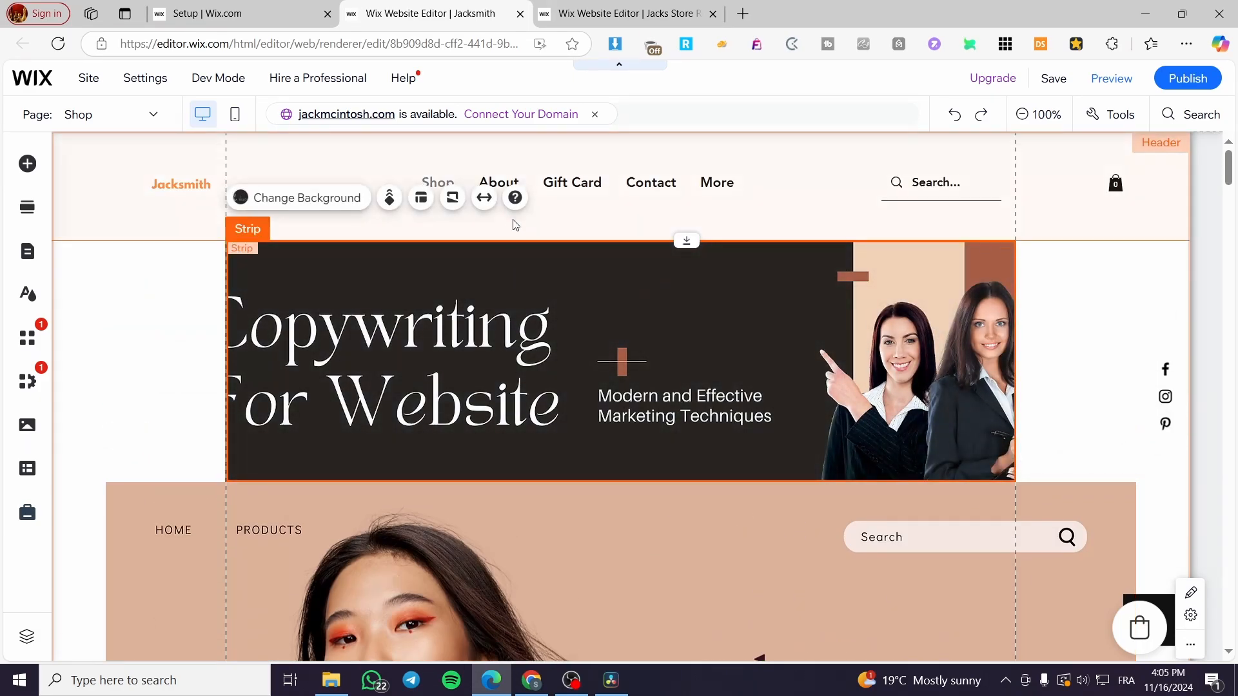
{"action": "left_click", "coordinate": [484, 198]}
{"action": "left_click", "coordinate": [987, 360]}
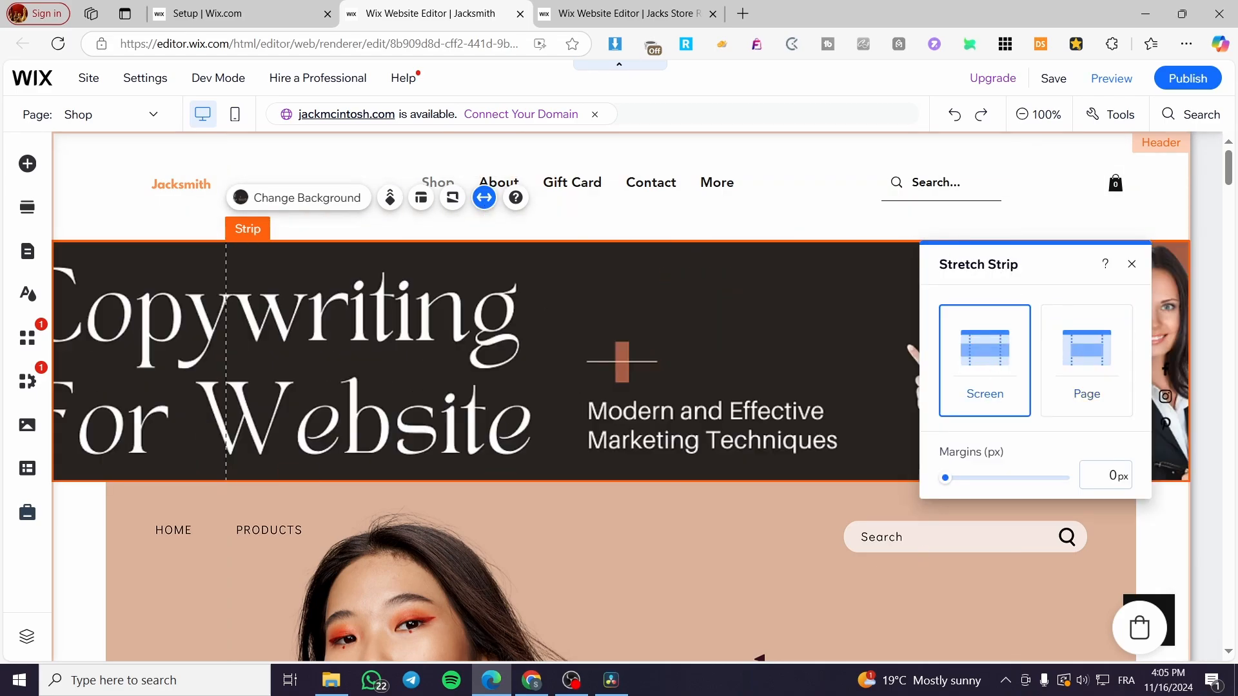
{"action": "left_click", "coordinate": [1132, 266]}
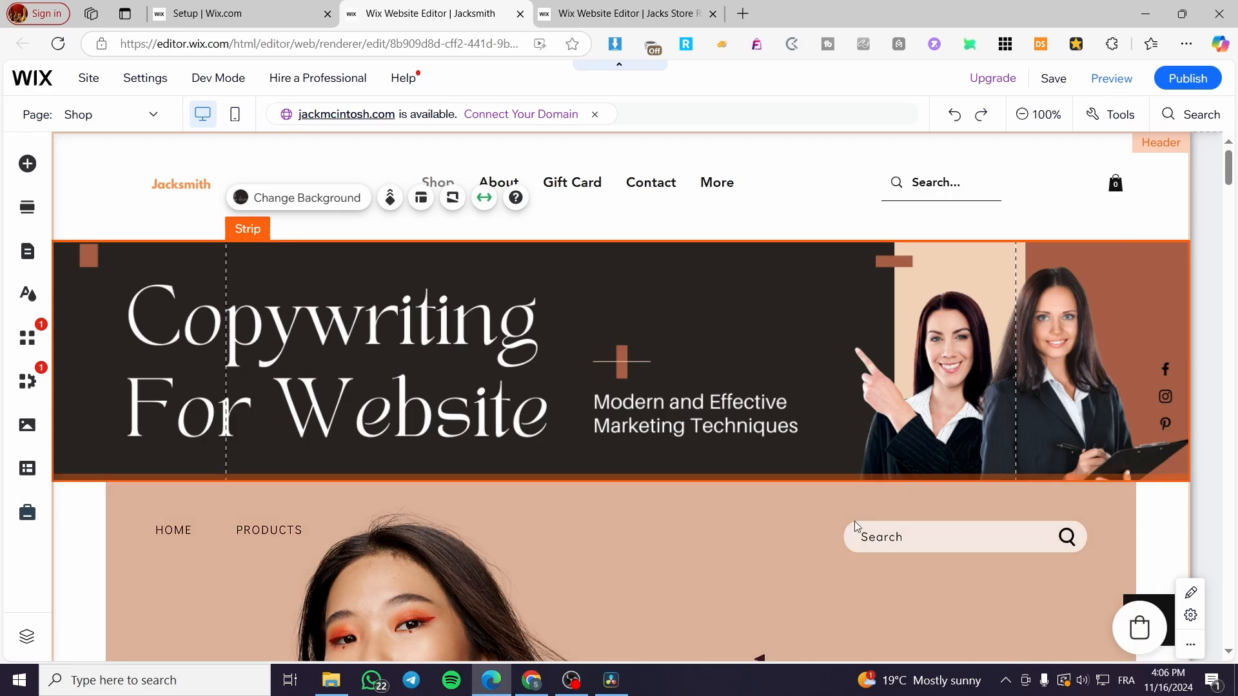
Remove the Fashion'X strip's stretch margins so that it spans the full screen width
{"action": "left_click", "coordinate": [835, 533]}
{"action": "left_click", "coordinate": [895, 518]}
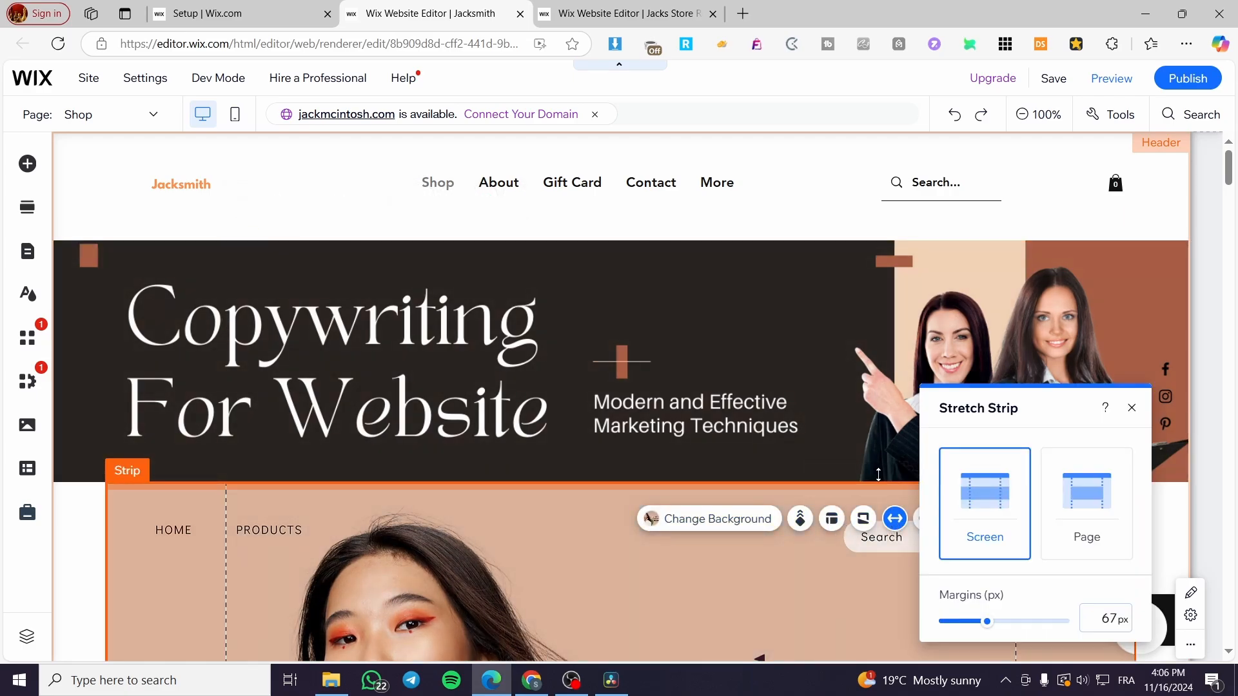
{"action": "left_click", "coordinate": [1050, 507]}
{"action": "left_click", "coordinate": [978, 507]}
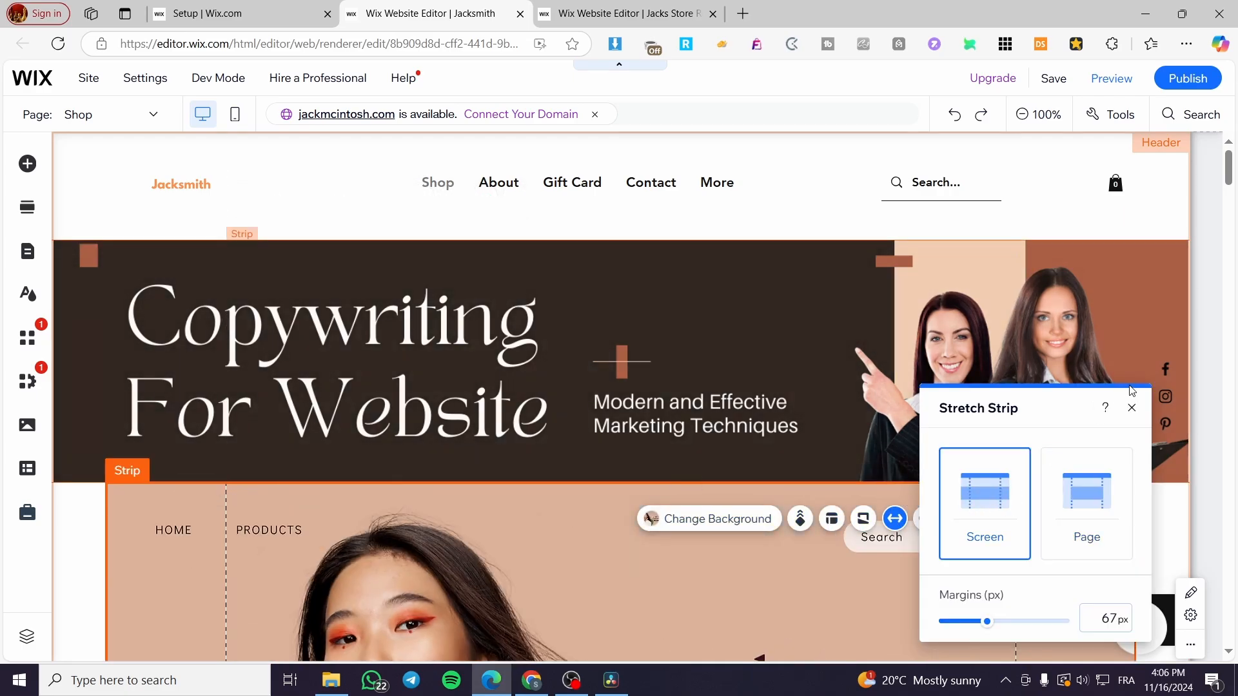
{"action": "left_click", "coordinate": [1132, 408]}
{"action": "scroll", "coordinate": [404, 510], "scroll_direction": "down", "scroll_amount": 2}
{"action": "scroll", "coordinate": [403, 510], "scroll_direction": "down", "scroll_amount": 3}
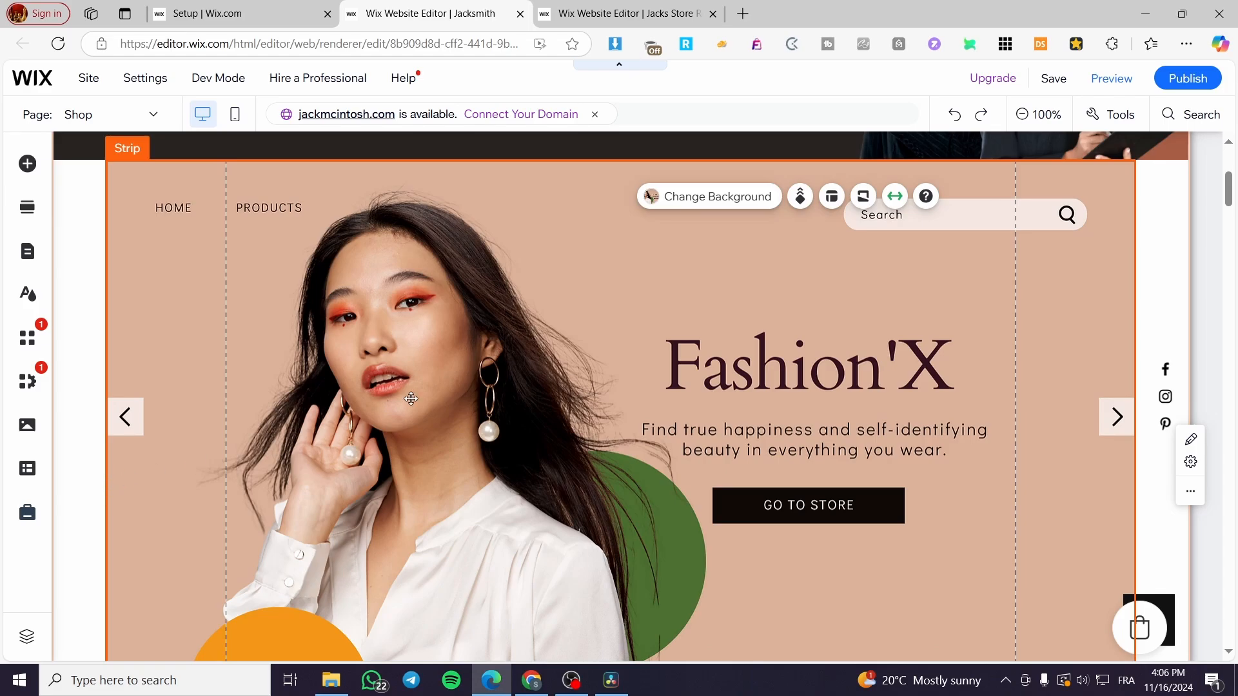
{"action": "left_click", "coordinate": [895, 196]}
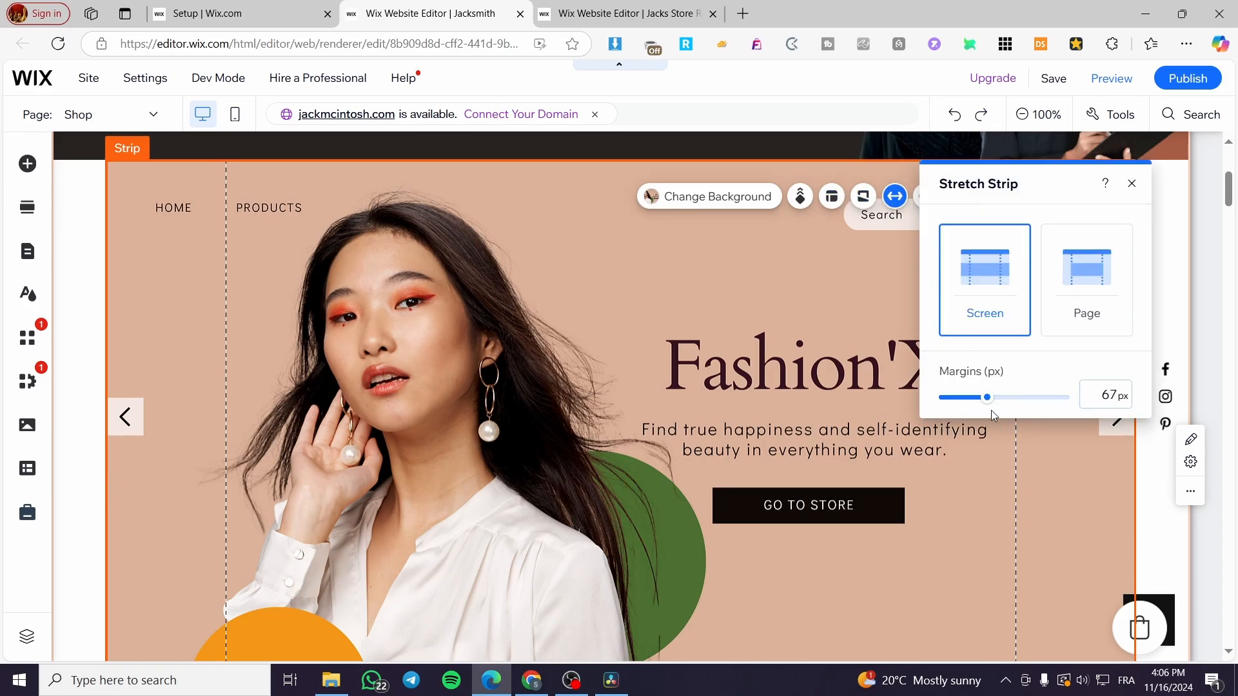
{"action": "left_click_drag", "start_coordinate": [987, 398], "coordinate": [941, 398]}
{"action": "left_click", "coordinate": [1132, 184]}
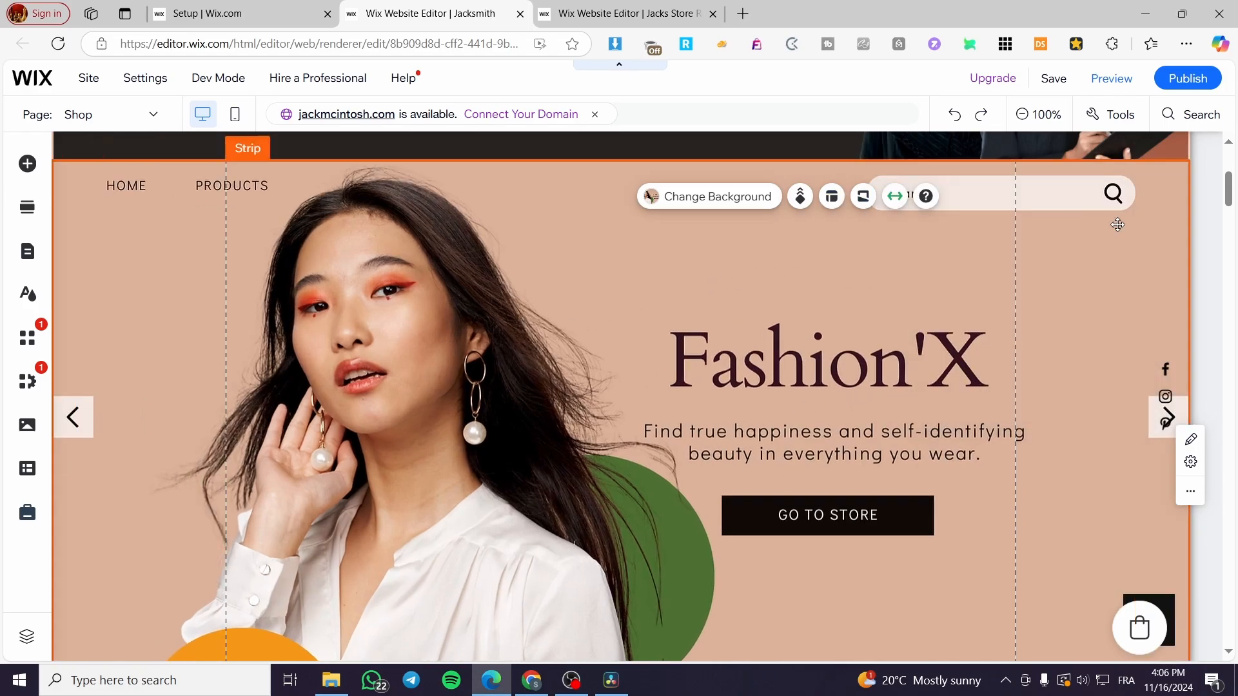
Stretch the red "What People Say" strip to Screen width with 0 px margins
{"action": "scroll", "coordinate": [992, 574], "scroll_direction": "down", "scroll_amount": 7}
{"action": "left_click", "coordinate": [1006, 451]}
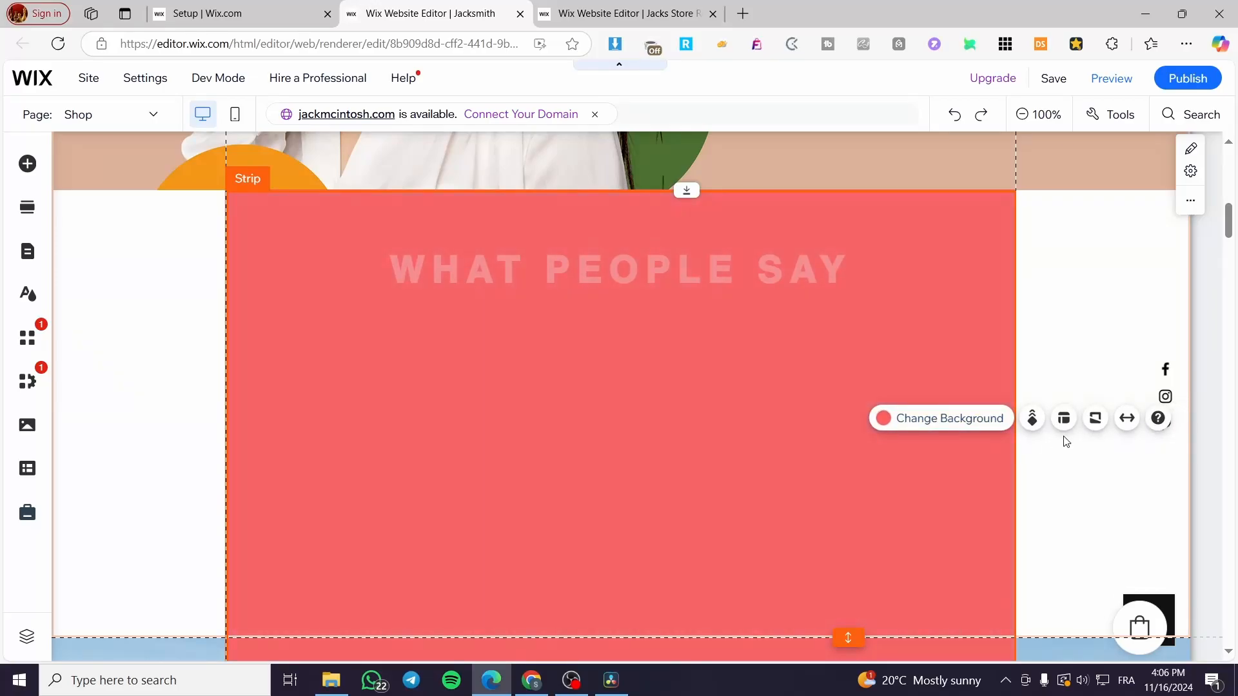
{"action": "left_click", "coordinate": [1128, 418]}
{"action": "left_click", "coordinate": [982, 325]}
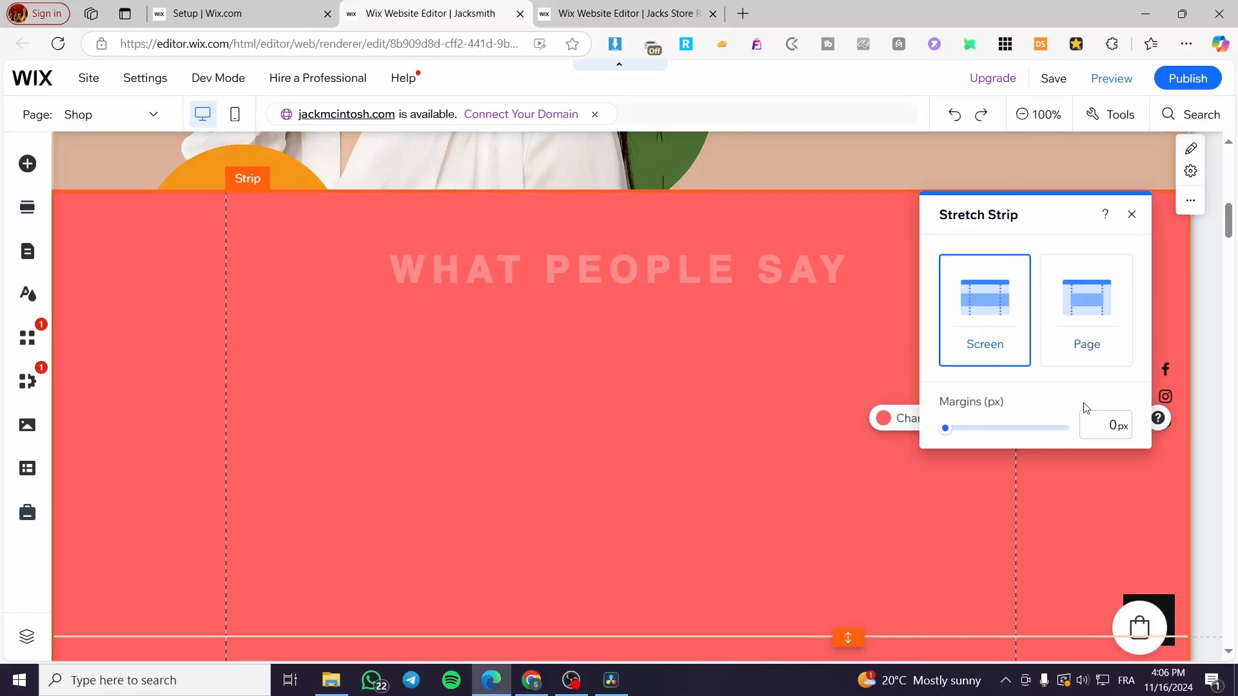
{"action": "left_click", "coordinate": [1132, 215]}
In the Jacks Store Rental editor, increase the Service List widget's stretch margins to the maximum
{"action": "left_click", "coordinate": [622, 13]}
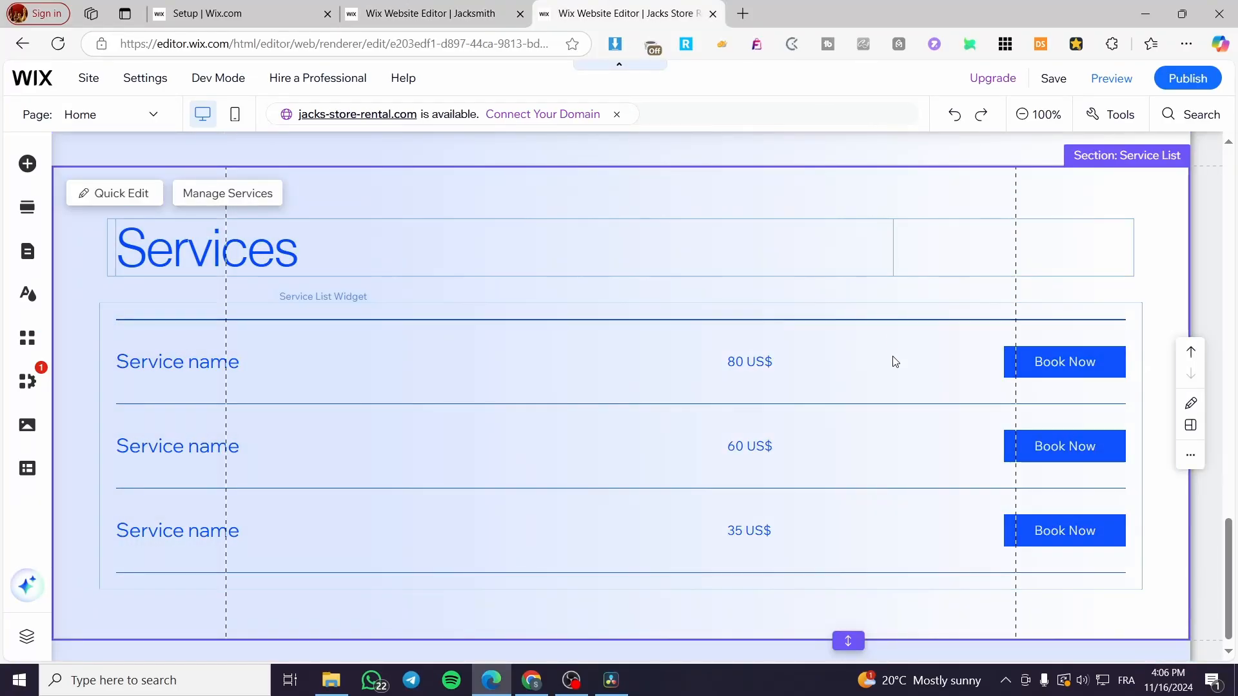
{"action": "left_click", "coordinate": [897, 364]}
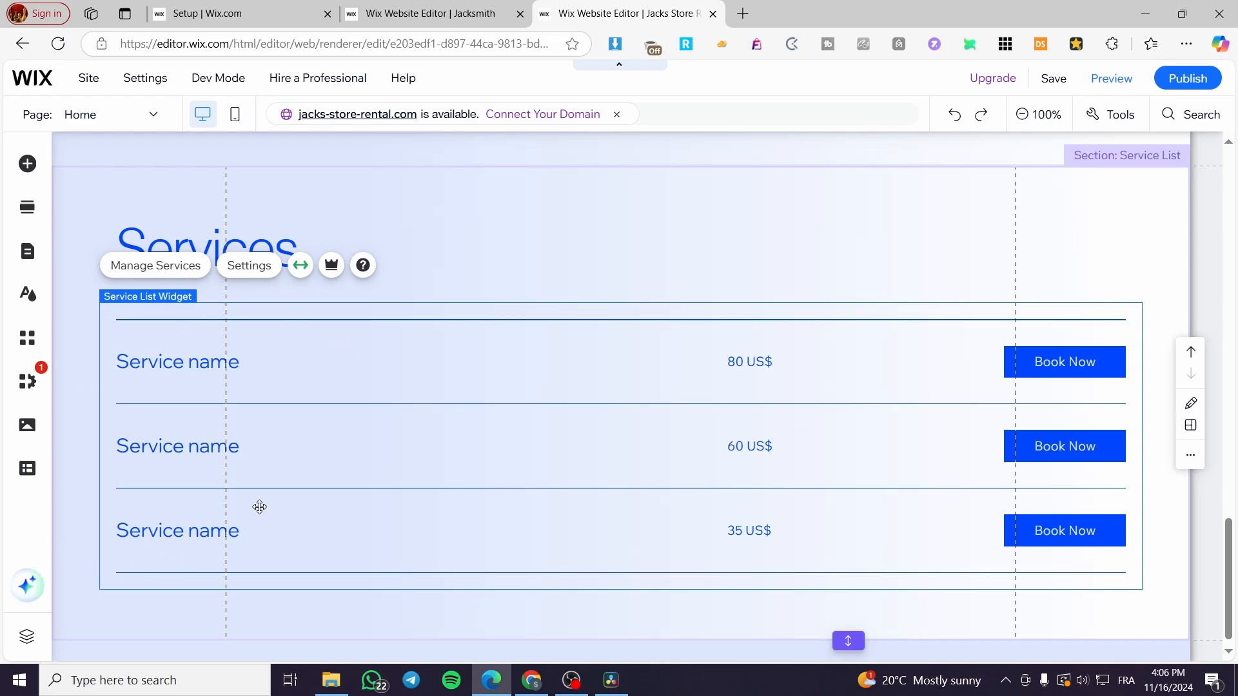
{"action": "left_click", "coordinate": [300, 265]}
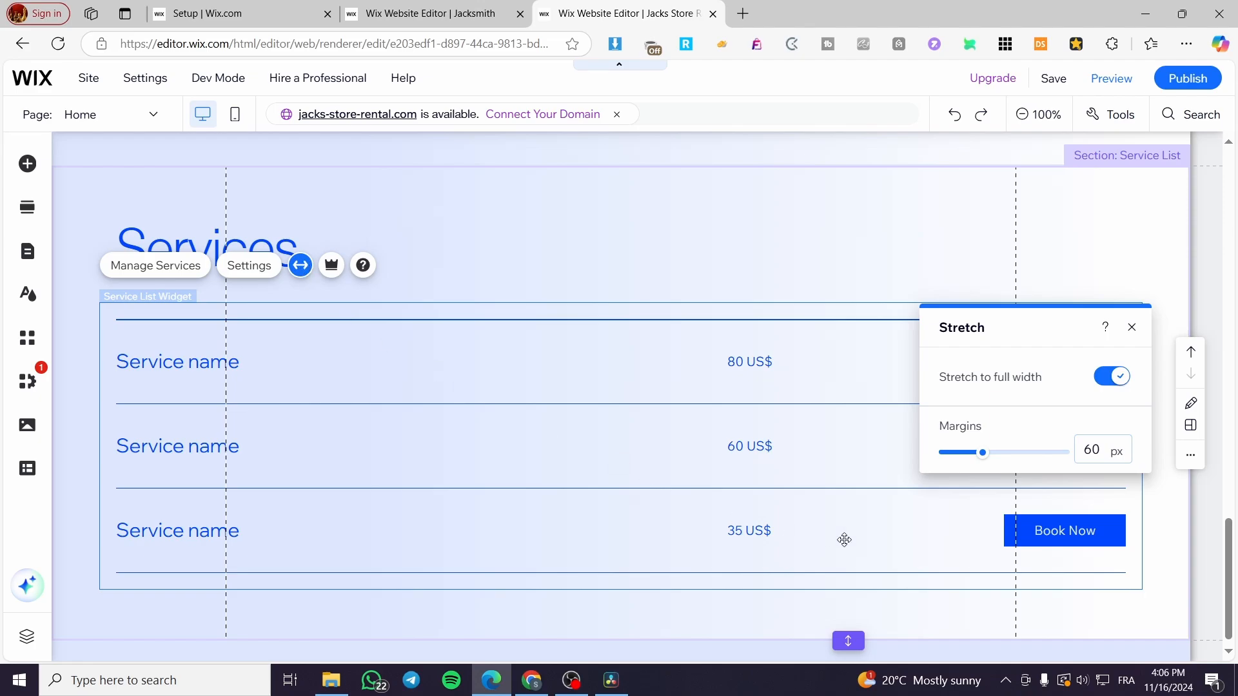
{"action": "left_click_drag", "start_coordinate": [985, 462], "coordinate": [1113, 471]}
{"action": "left_click", "coordinate": [1130, 328]}
Set the stretch margins of the warehouse shelves image strip in the Welcome section to 75 px
{"action": "scroll", "coordinate": [809, 303], "scroll_direction": "up", "scroll_amount": 8}
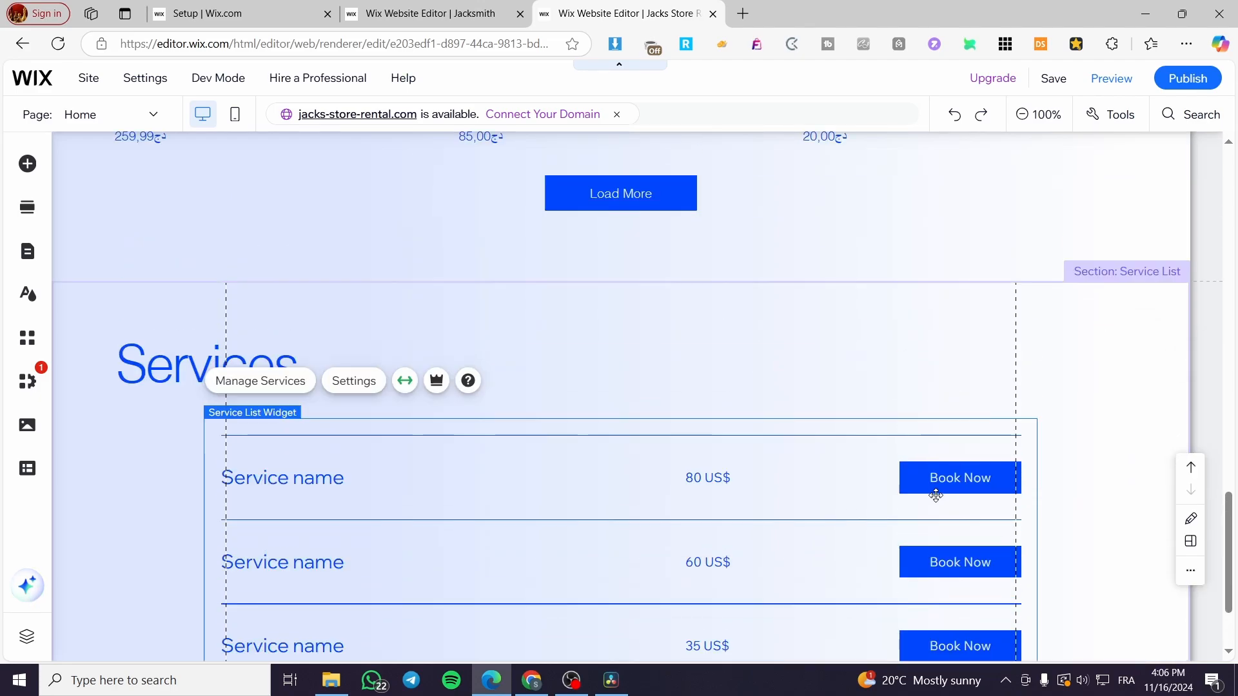
{"action": "scroll", "coordinate": [841, 400], "scroll_direction": "up", "scroll_amount": 4}
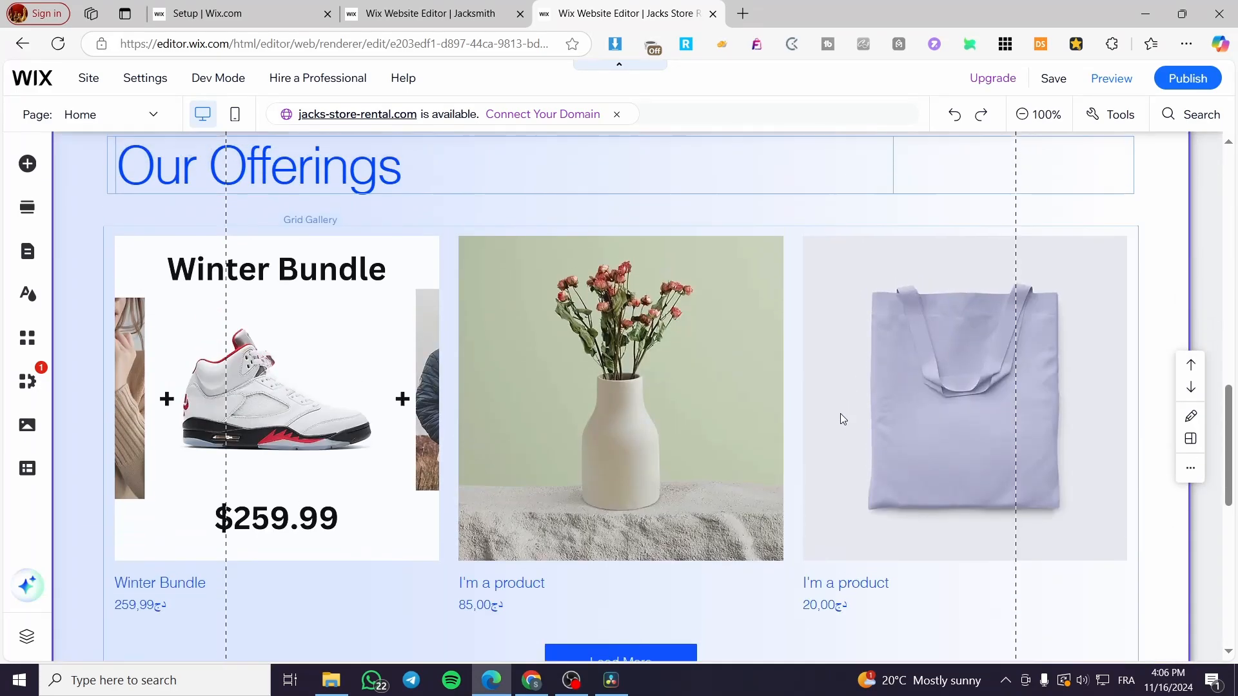
{"action": "left_click", "coordinate": [500, 335]}
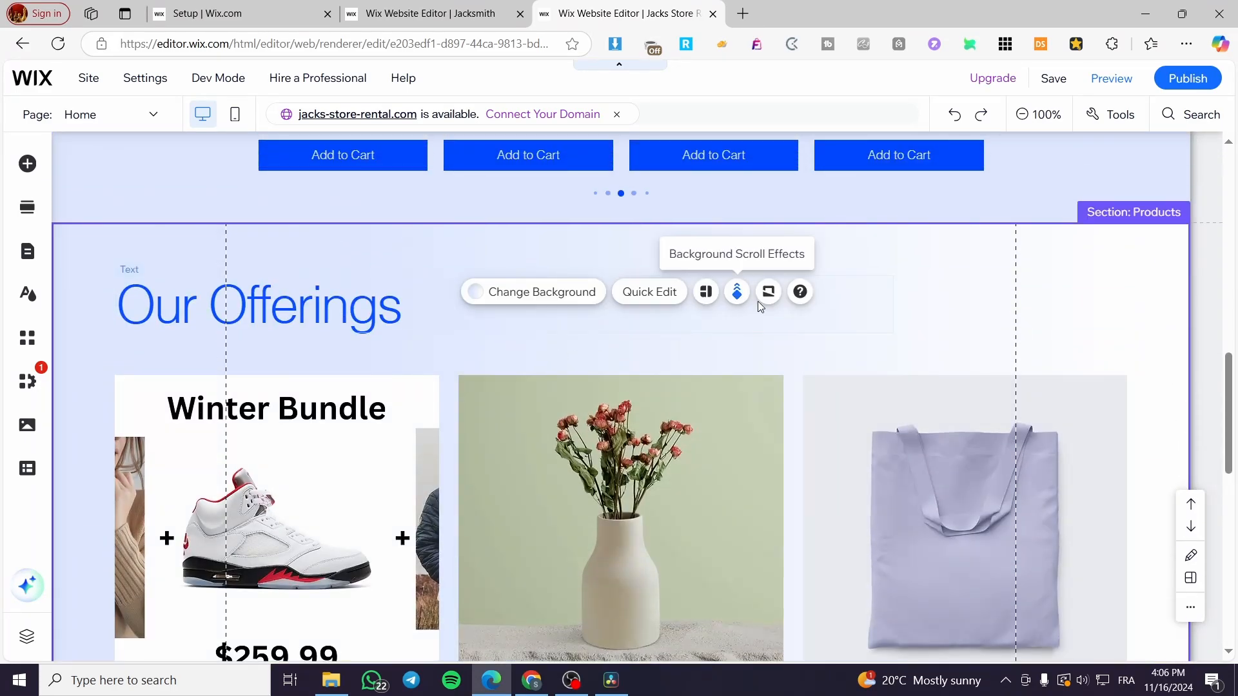
{"action": "left_click", "coordinate": [905, 412]}
{"action": "scroll", "coordinate": [905, 413], "scroll_direction": "up", "scroll_amount": 10}
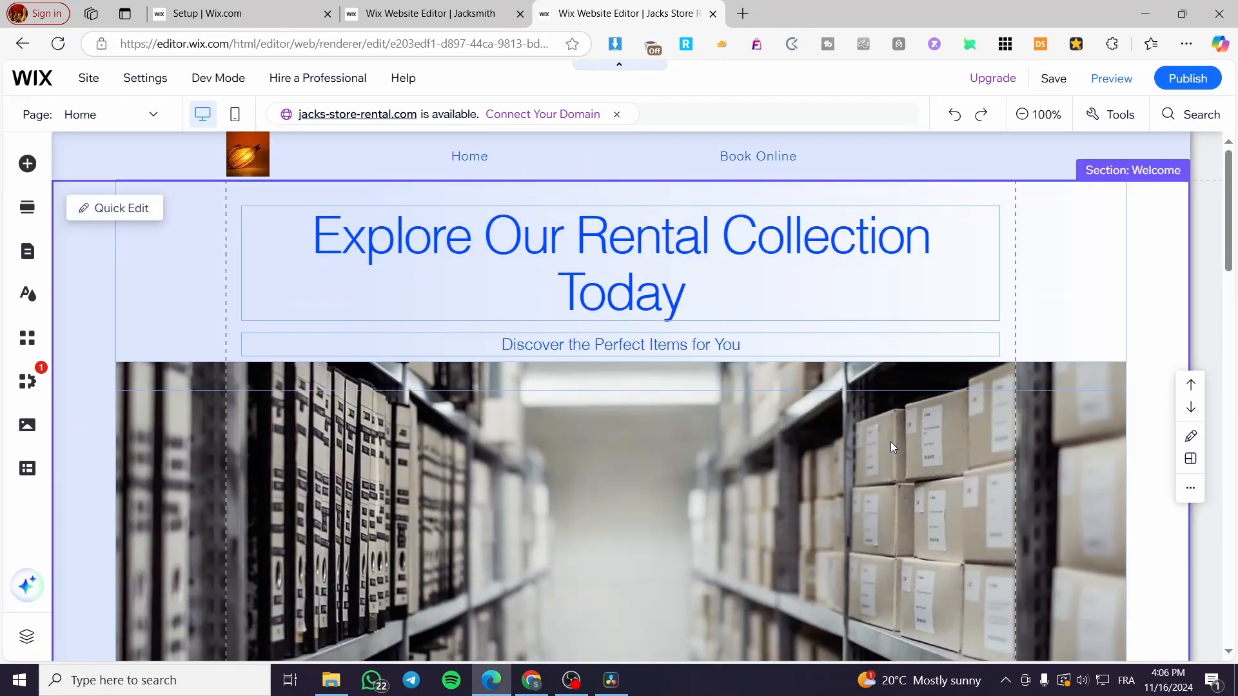
{"action": "left_click", "coordinate": [1094, 439]}
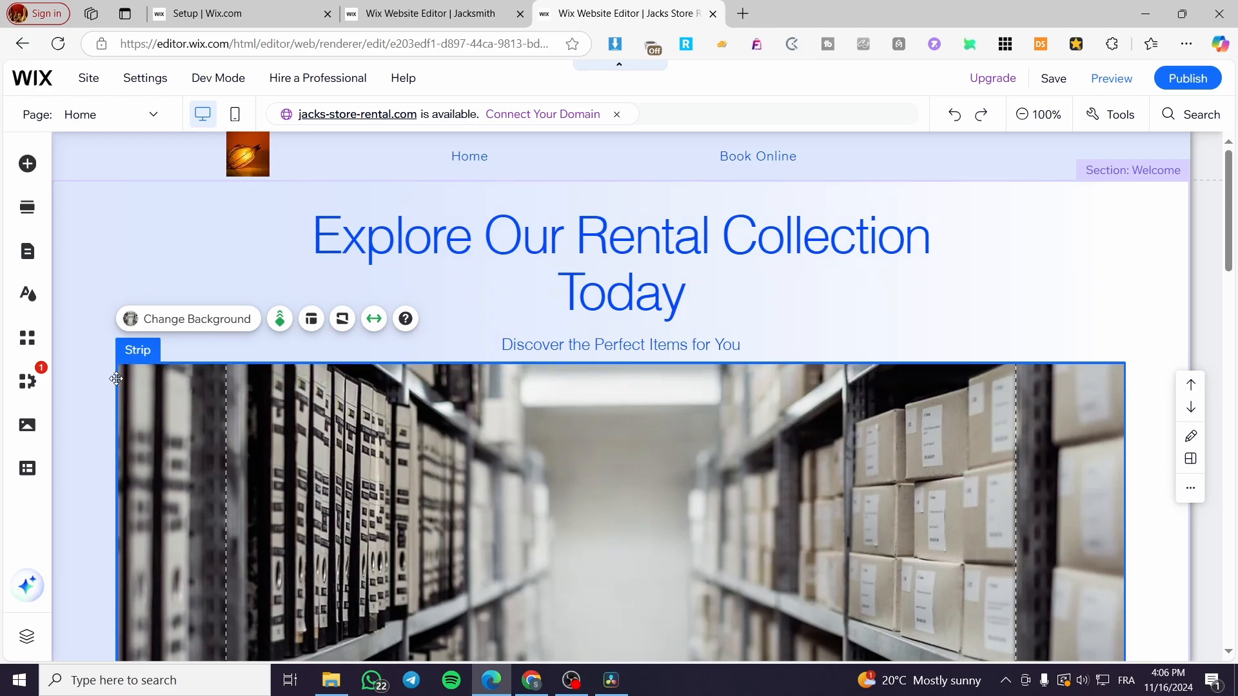
{"action": "left_click", "coordinate": [374, 319]}
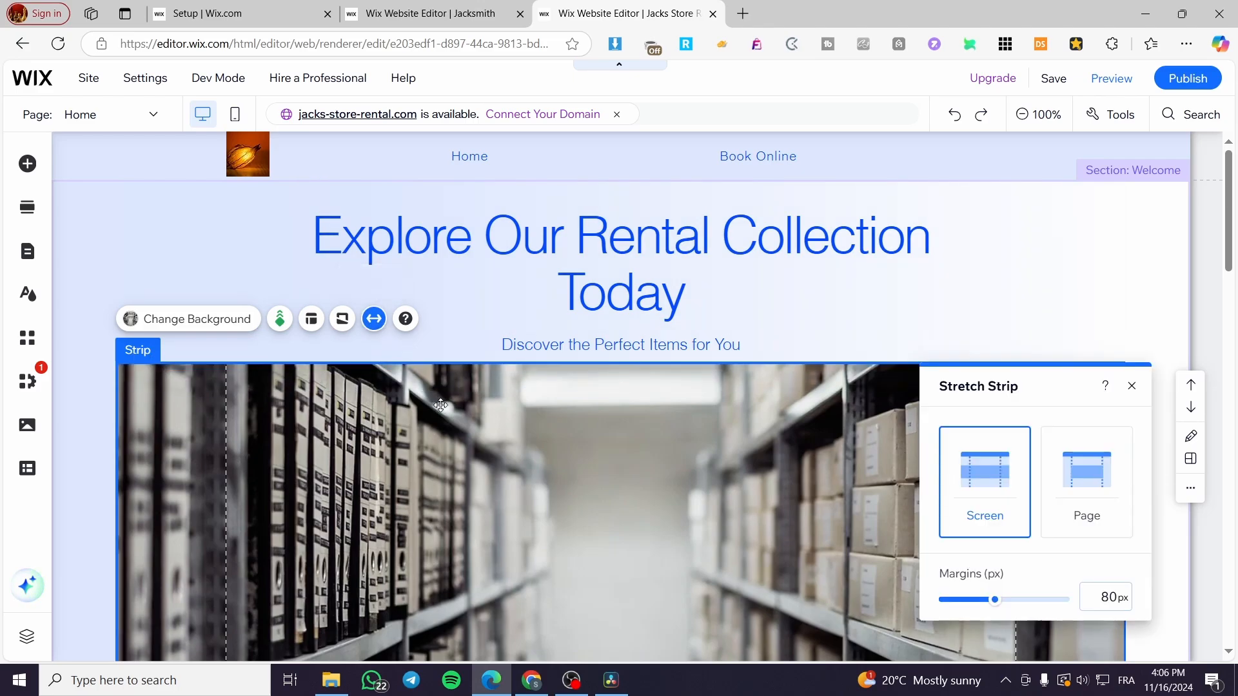
{"action": "mouse_move", "coordinate": [998, 602]}
{"action": "left_mouse_down"}
{"action": "mouse_move", "coordinate": [1028, 602]}
{"action": "mouse_move", "coordinate": [973, 608]}
{"action": "mouse_move", "coordinate": [991, 602]}
{"action": "left_mouse_up"}
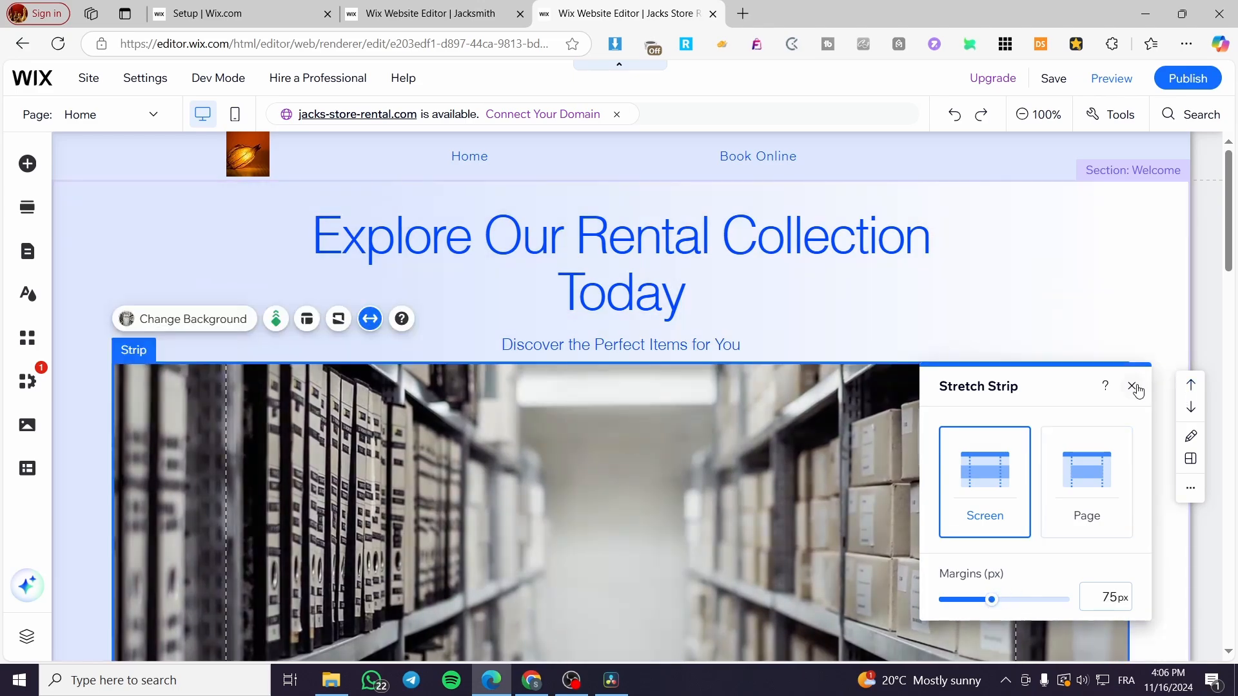
{"action": "left_click", "coordinate": [1133, 387]}
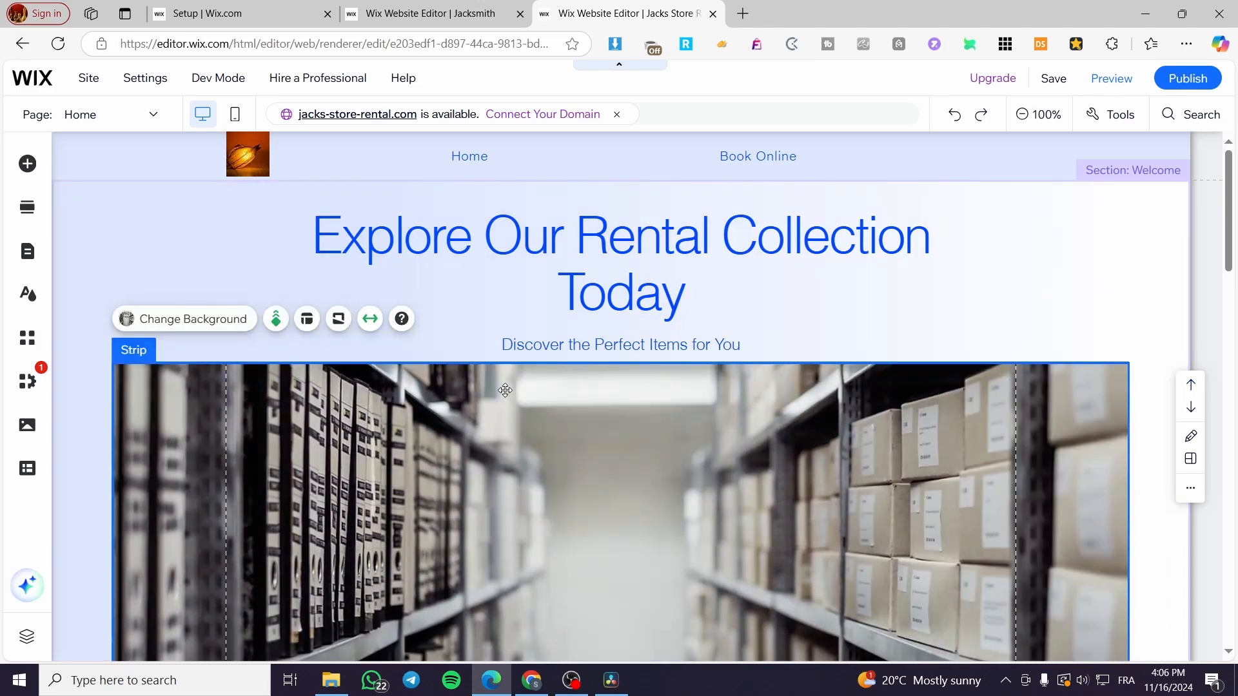
Look through the ready-made strip designs available to add, from the Classic to the Team category
{"action": "left_click", "coordinate": [27, 164]}
{"action": "left_click", "coordinate": [119, 398]}
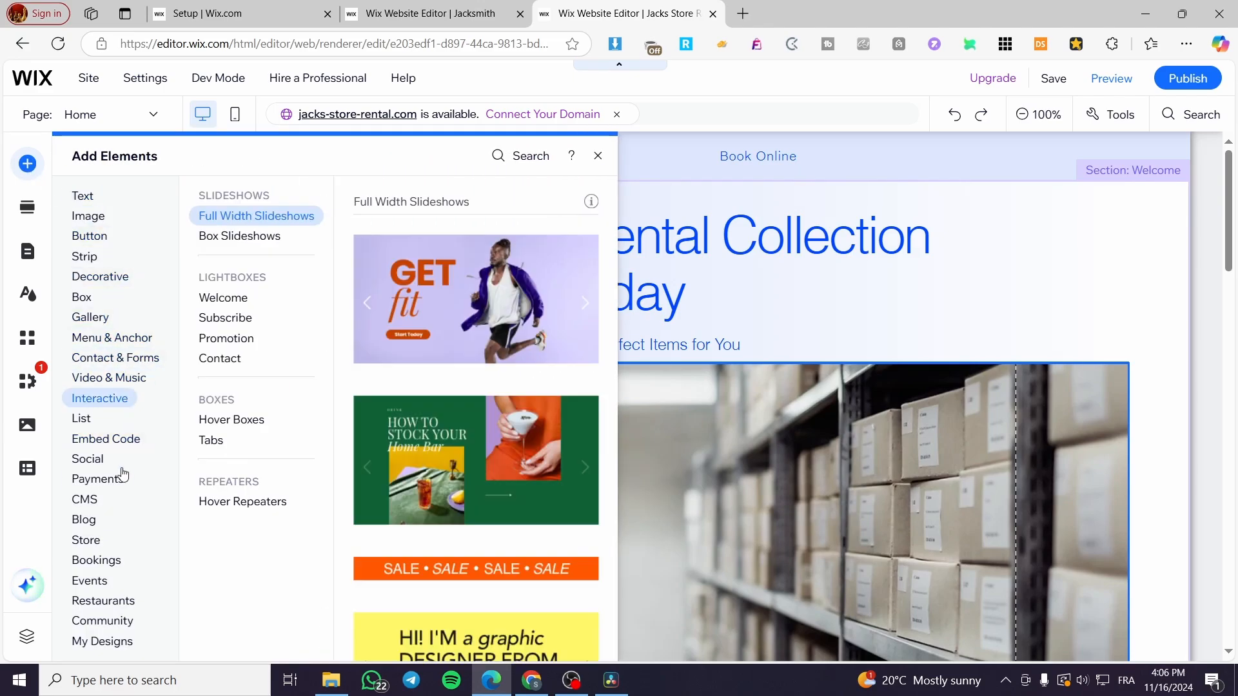
{"action": "mouse_move", "coordinate": [102, 342]}
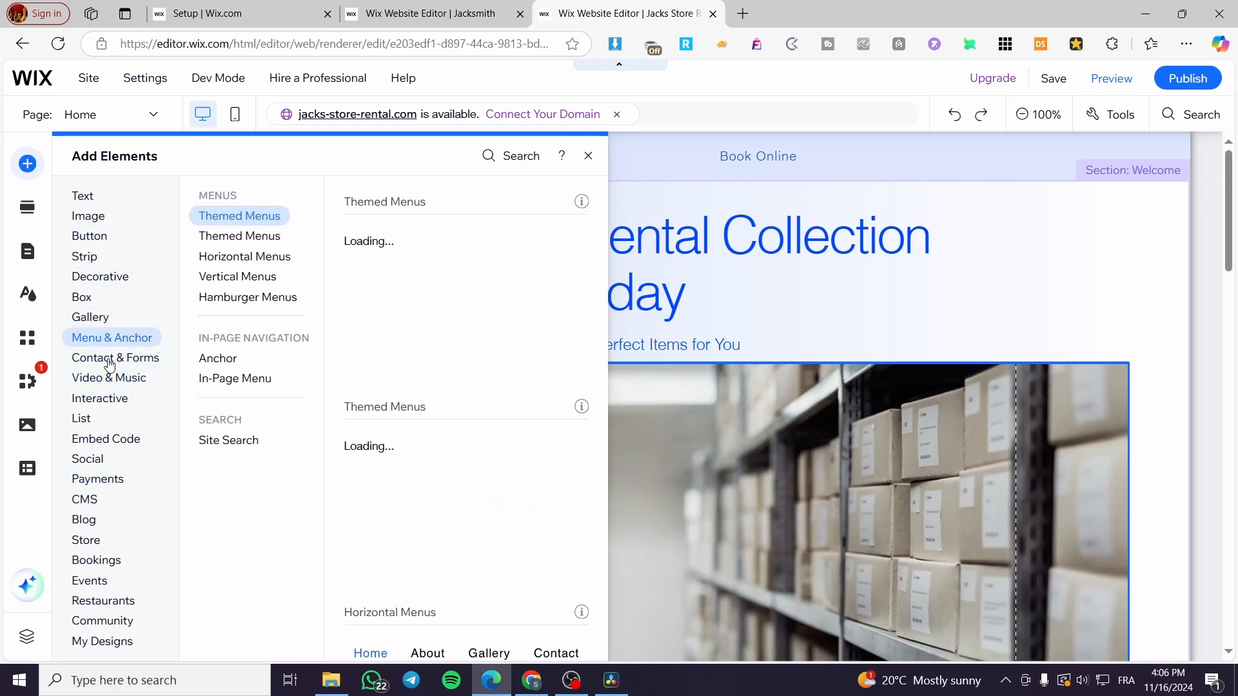
{"action": "mouse_move", "coordinate": [78, 264]}
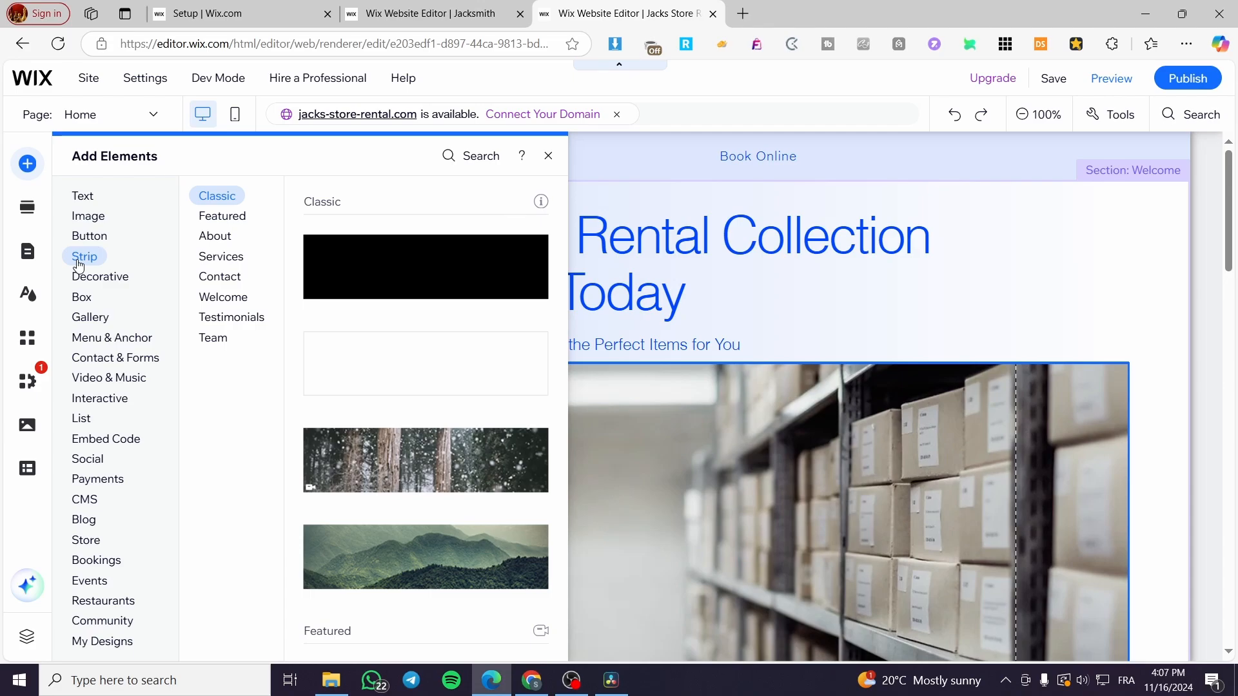
{"action": "mouse_move", "coordinate": [219, 240]}
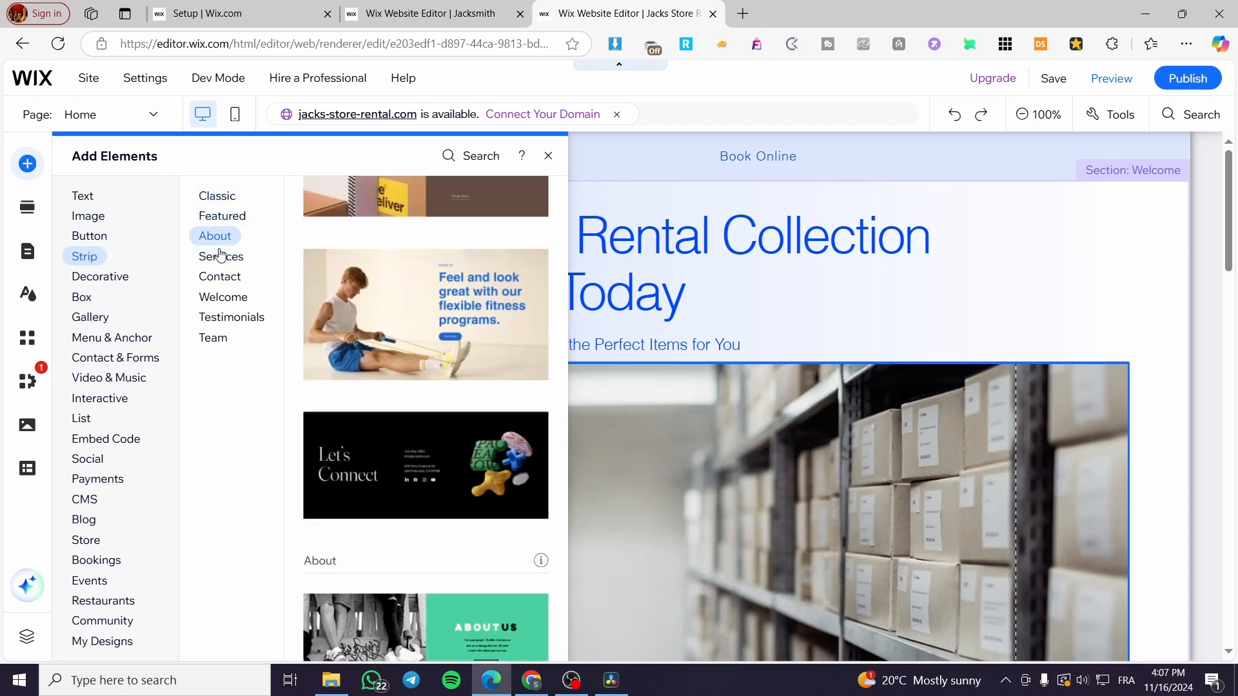
{"action": "mouse_move", "coordinate": [215, 342]}
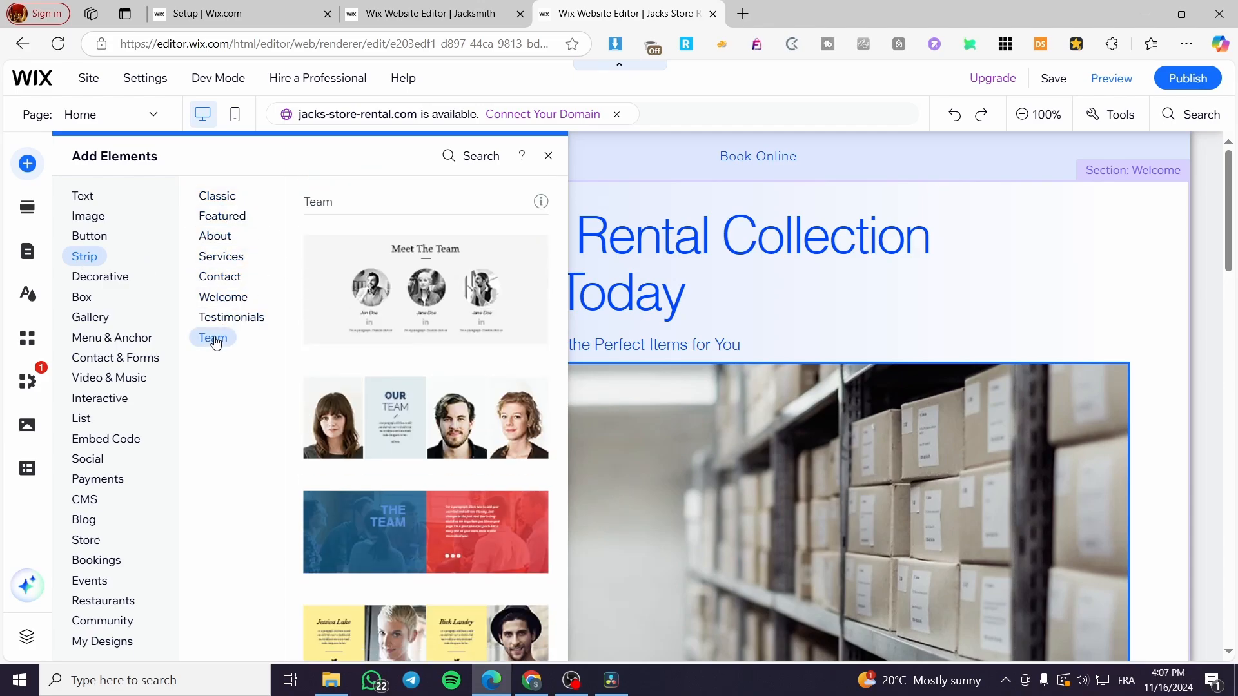
{"action": "left_click", "coordinate": [548, 160]}
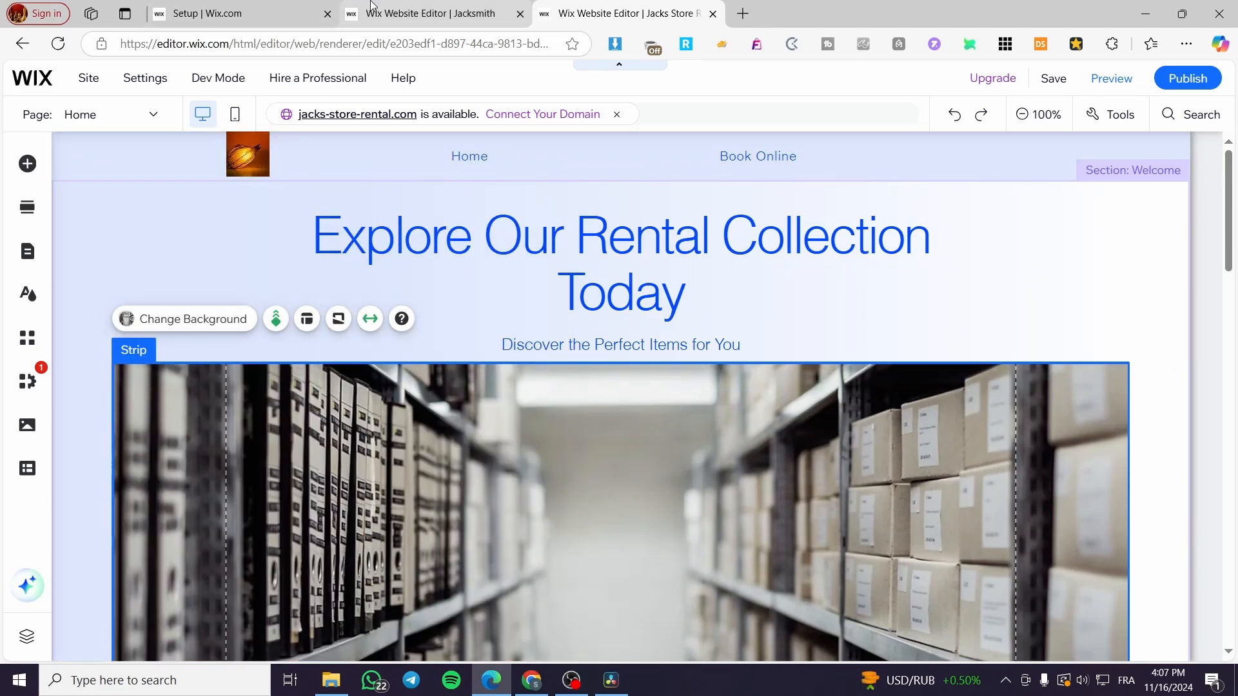
Select the strip behind the "Explore Our Rental Collection Today" heading
{"action": "left_click", "coordinate": [289, 194]}
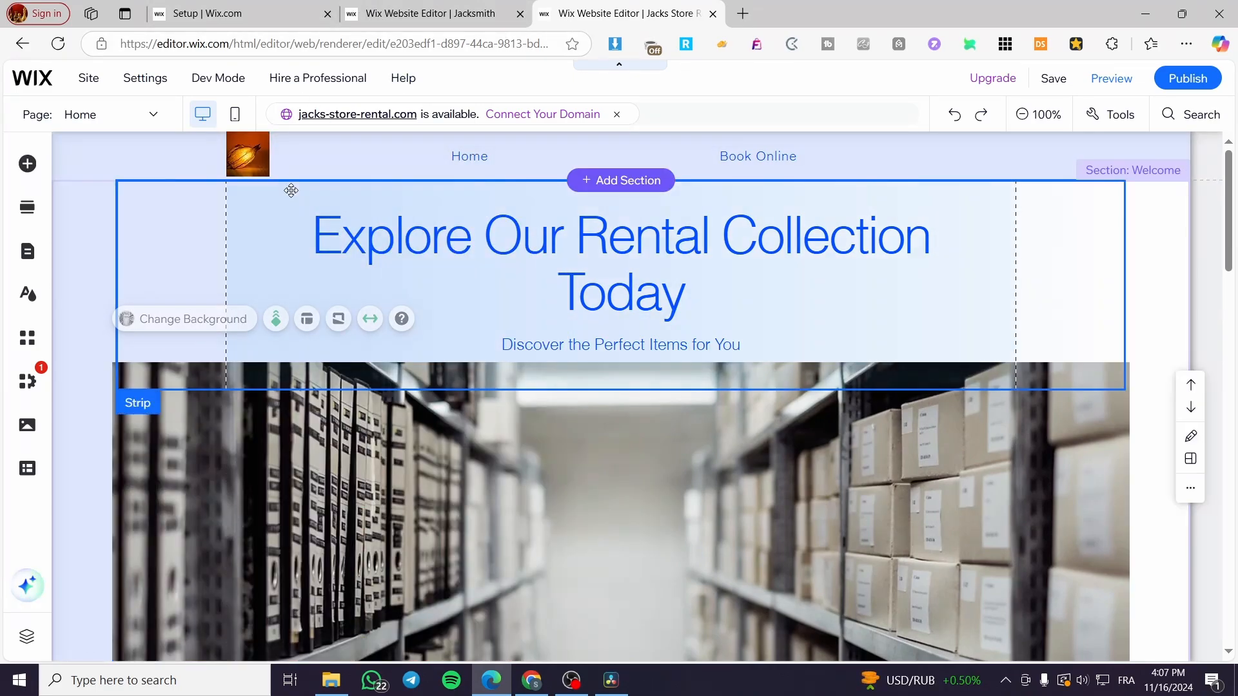
{"action": "mouse_move", "coordinate": [458, 6]}
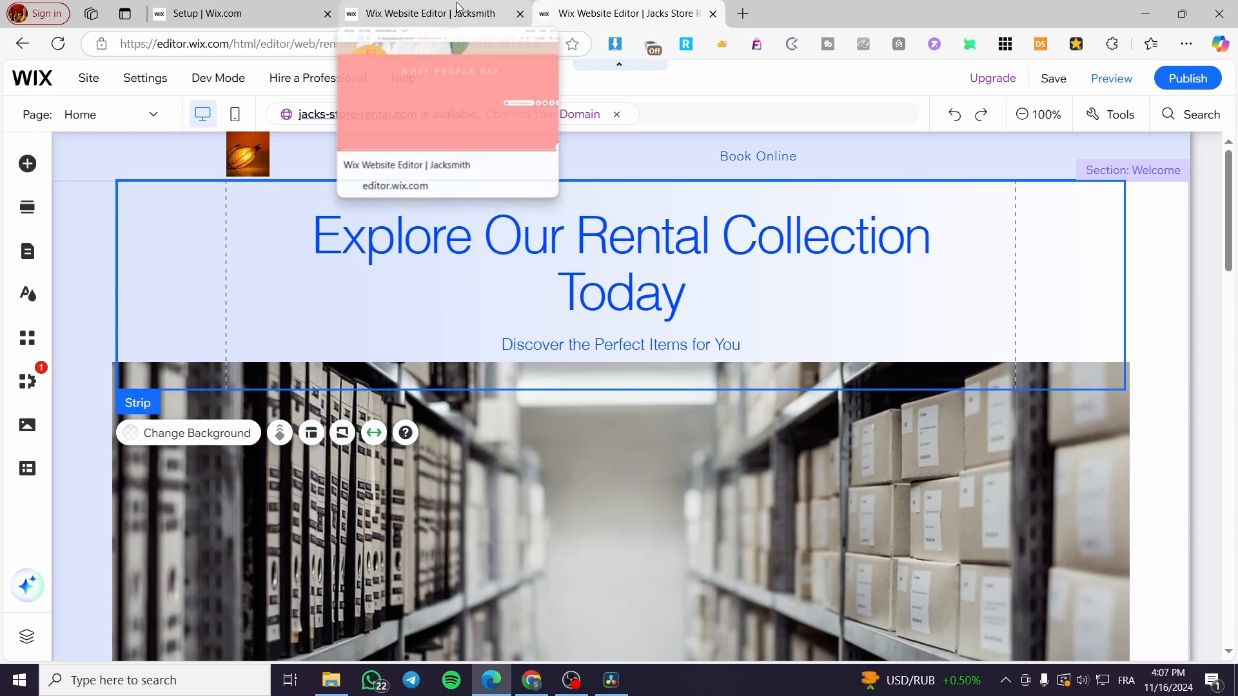